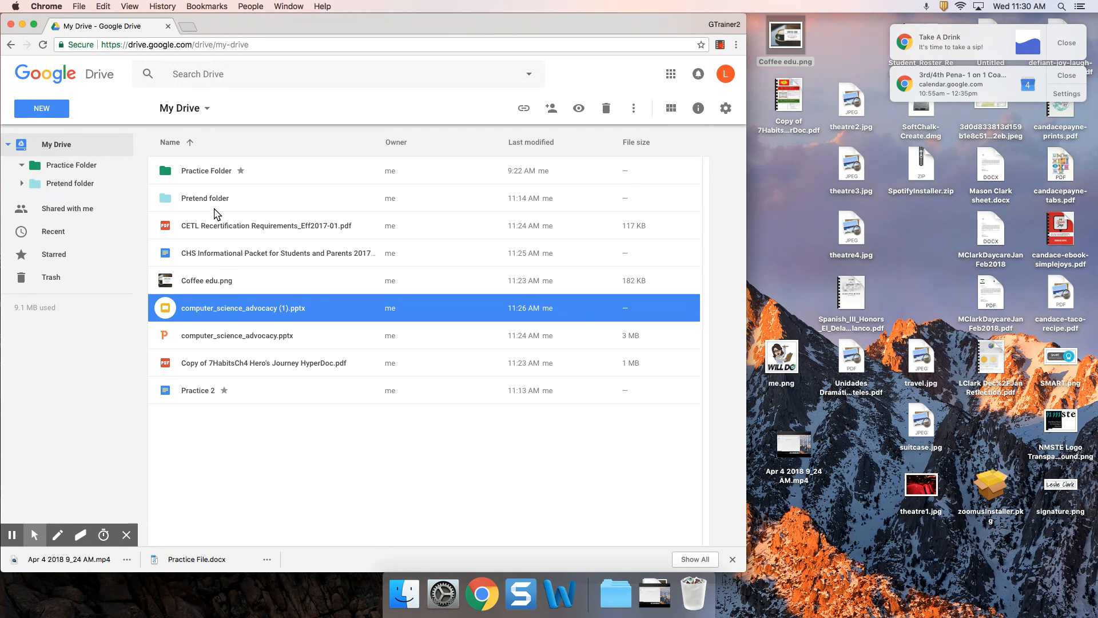
Open the sharing dialog for Practice Folder
left_click(220, 172)
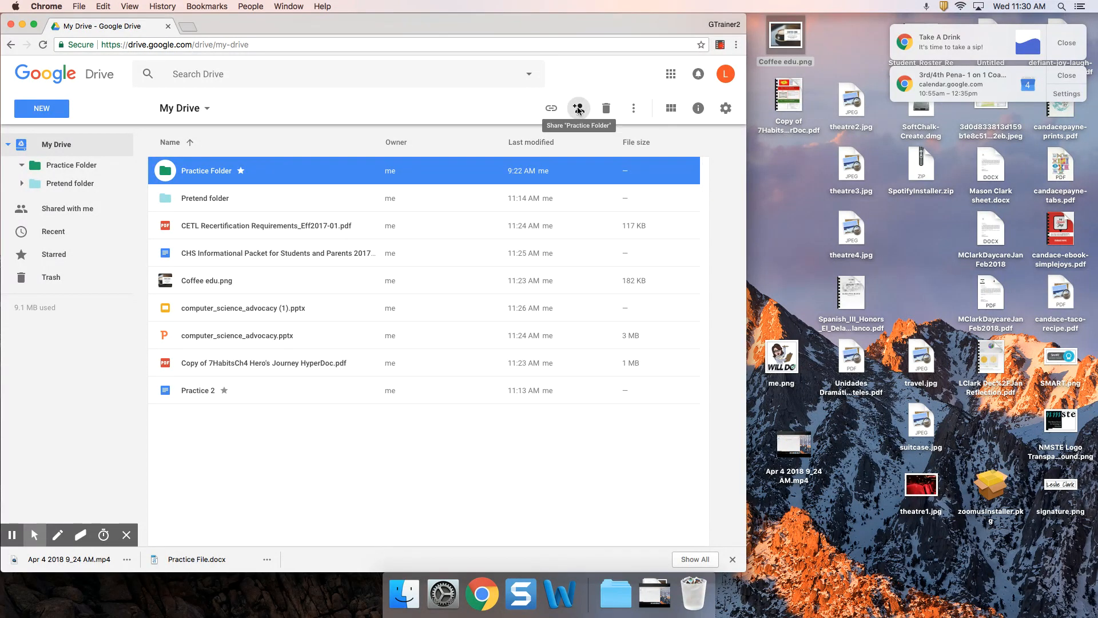
right_click(304, 170)
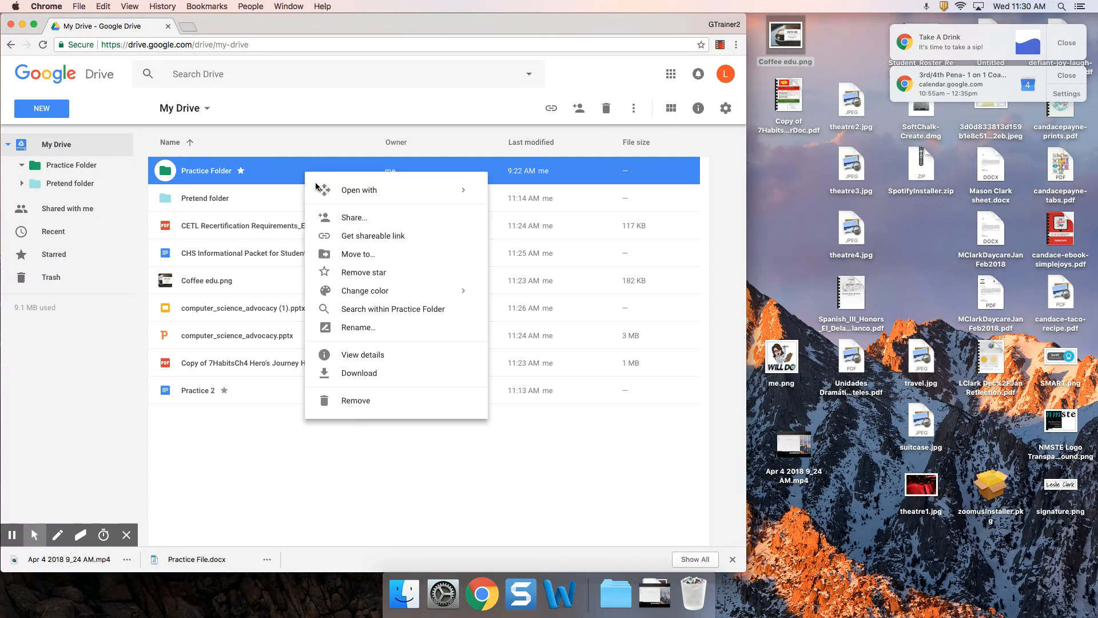
left_click(351, 217)
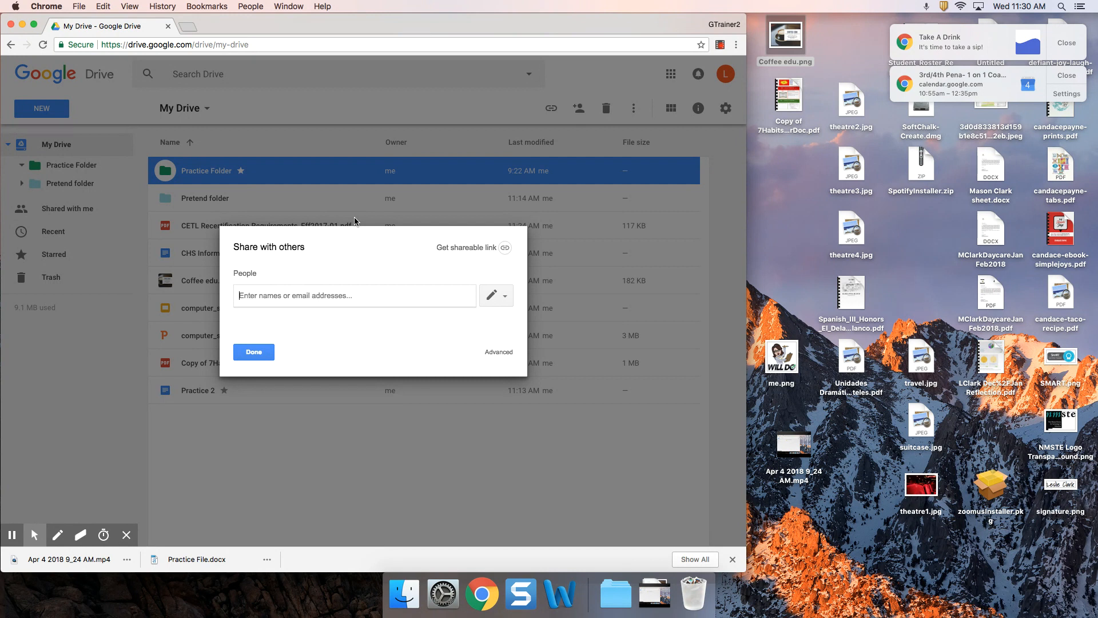
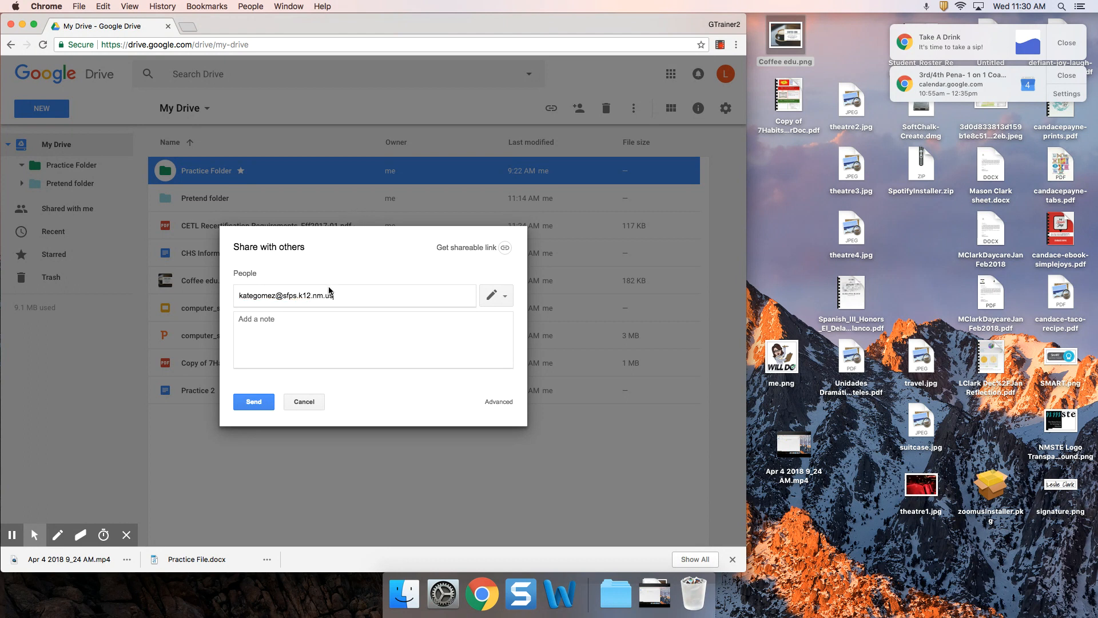
Add the colleague's e-mail with note 'Practice file for instructional video on sharing.', keeping edit access
left_click(275, 319)
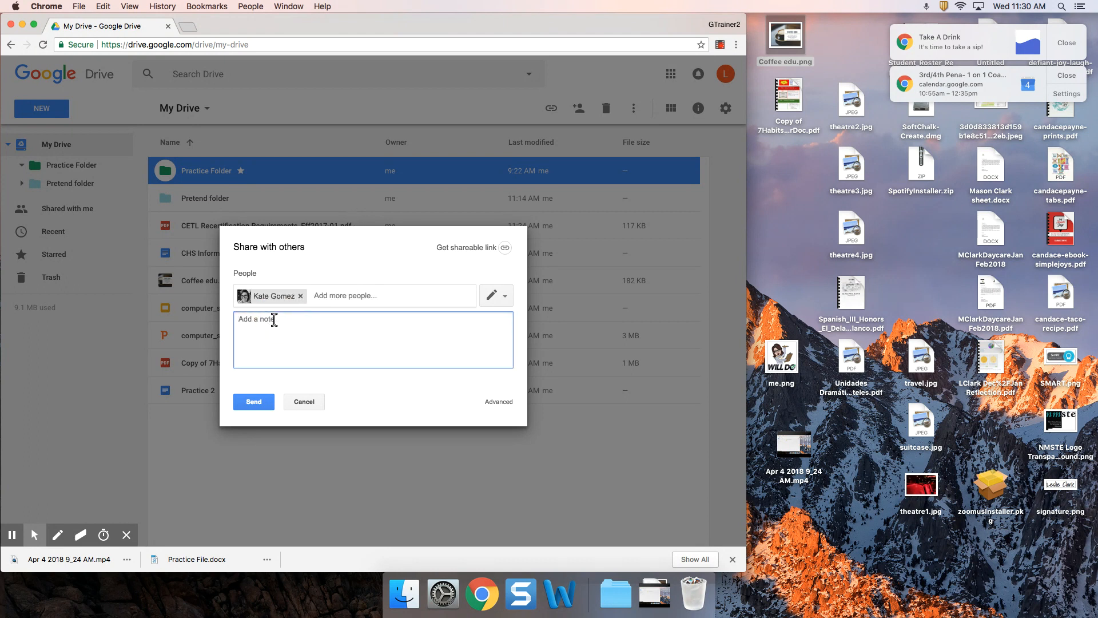
type("Practice file for instructinal v")
key("BackSpace")
key("BackSpace")
key("BackSpace")
type("onal video on sharing.")
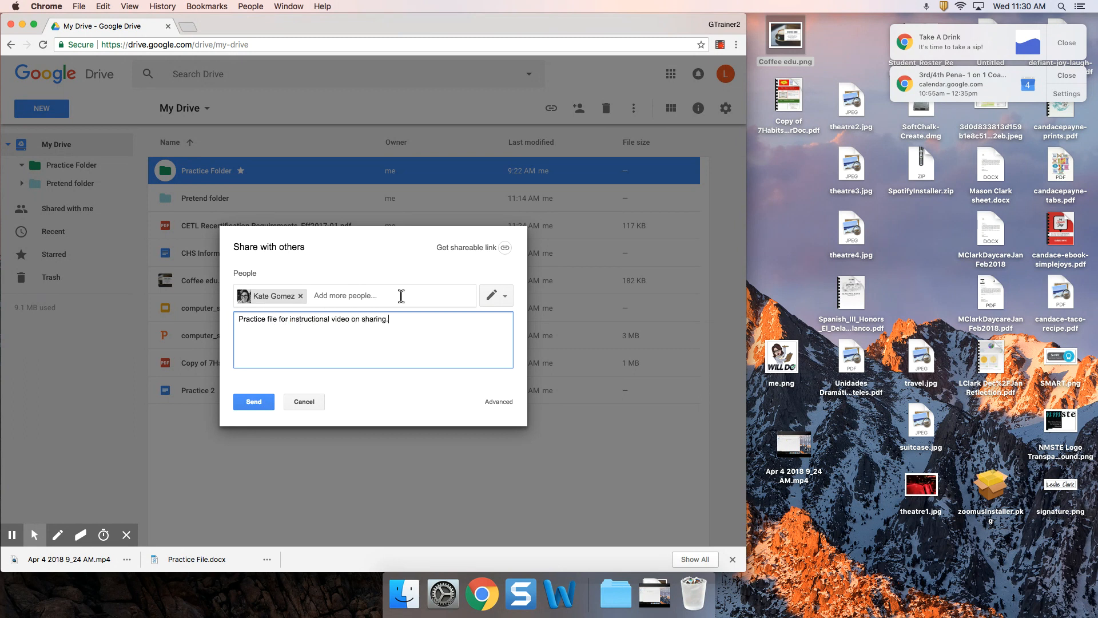
left_click(496, 296)
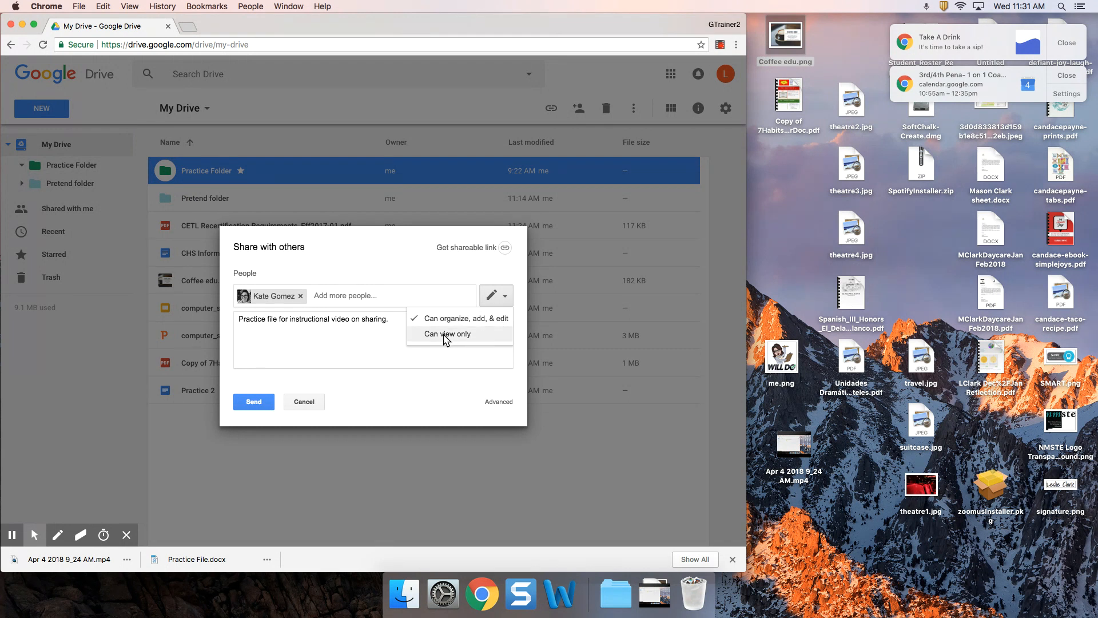
left_click(363, 331)
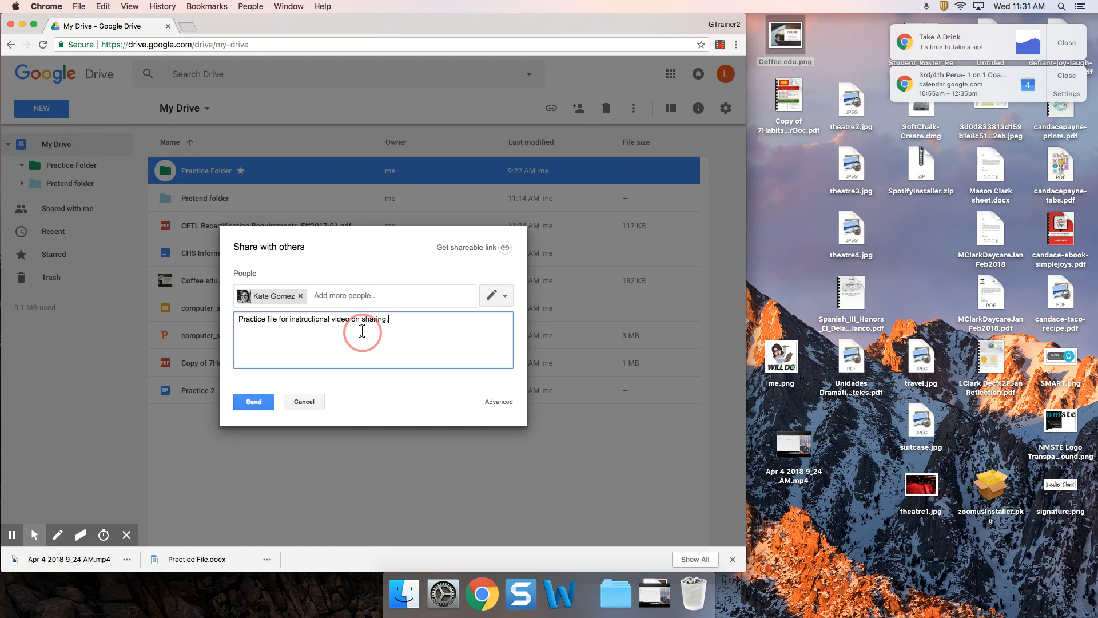
Send the Practice Folder invitation and approve sharing outside the organization
left_click(253, 402)
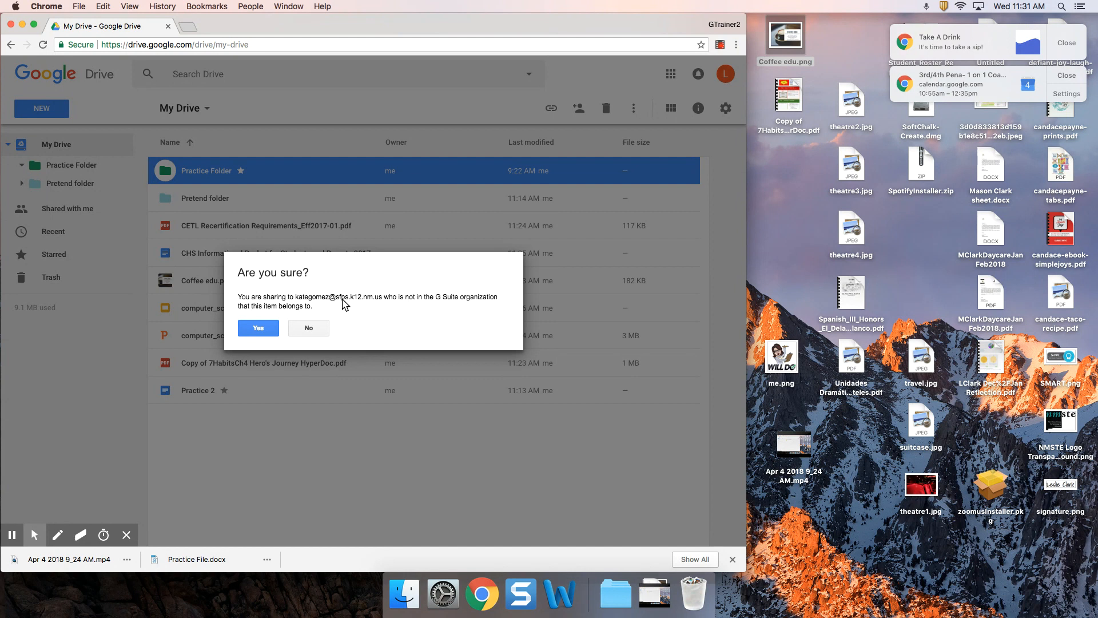
left_click(258, 327)
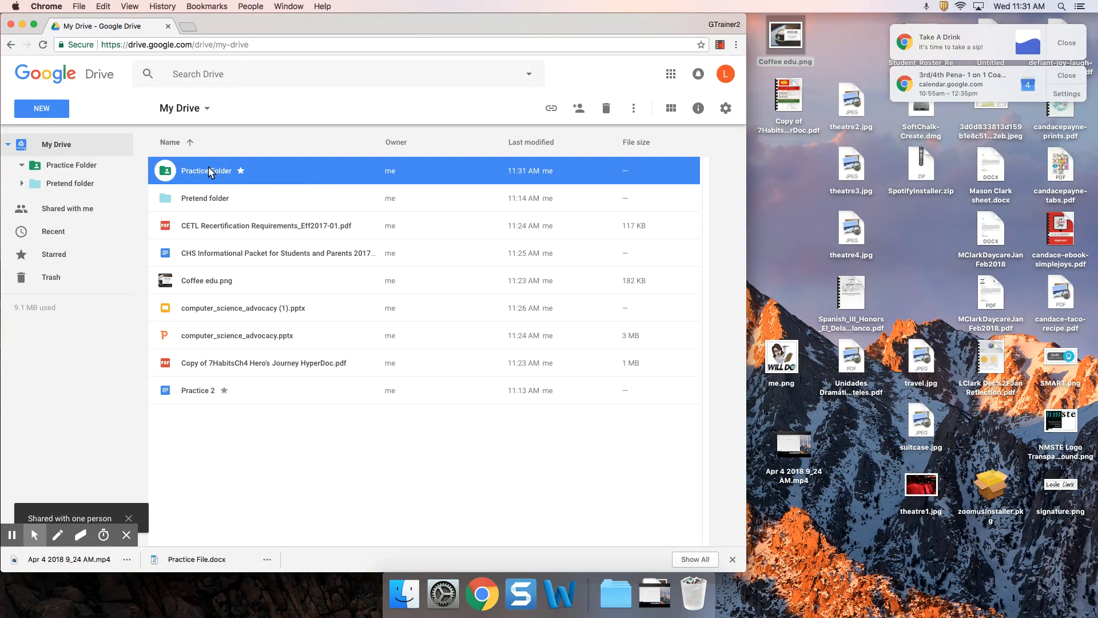
Open Practice Folder and launch the Share dialog for the Renamed Practice 3 spreadsheet
double_click(166, 171)
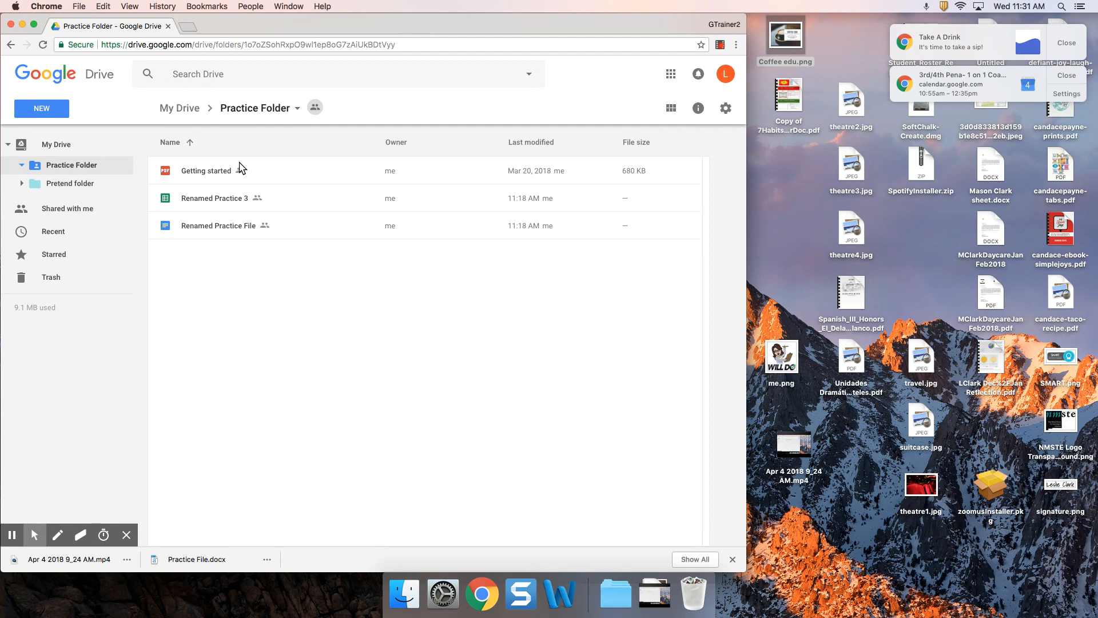
left_click(219, 200)
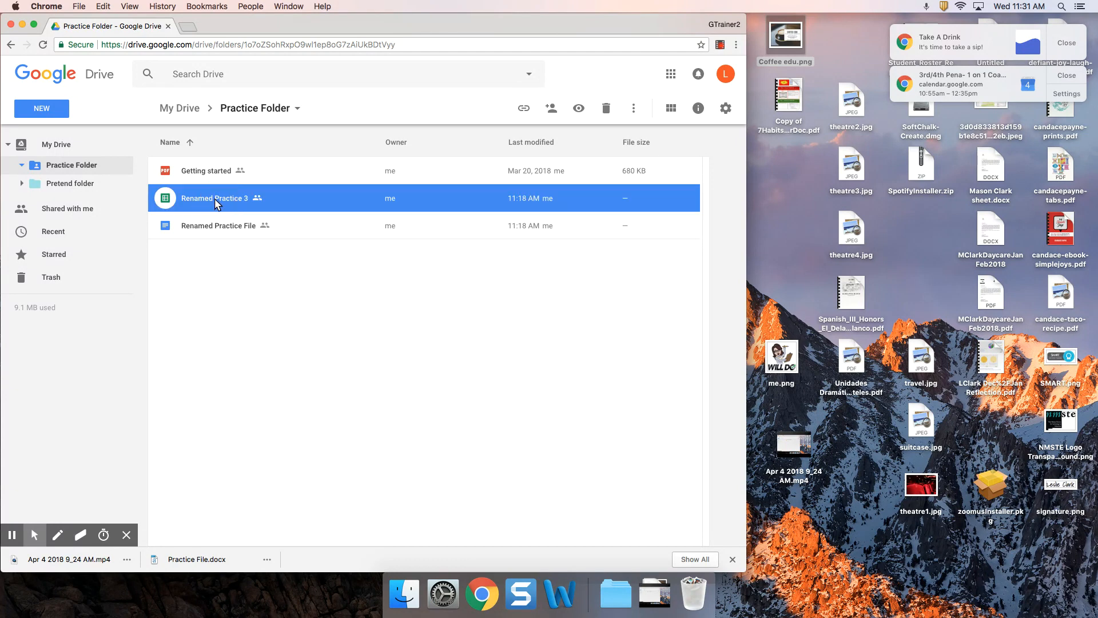
right_click(266, 199)
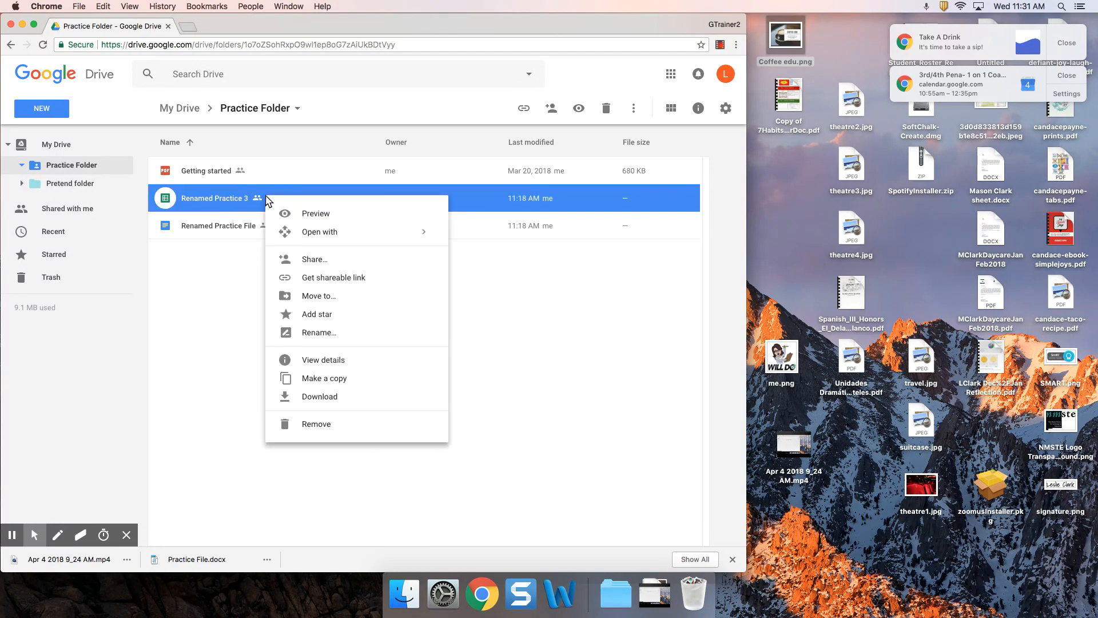
left_click(309, 261)
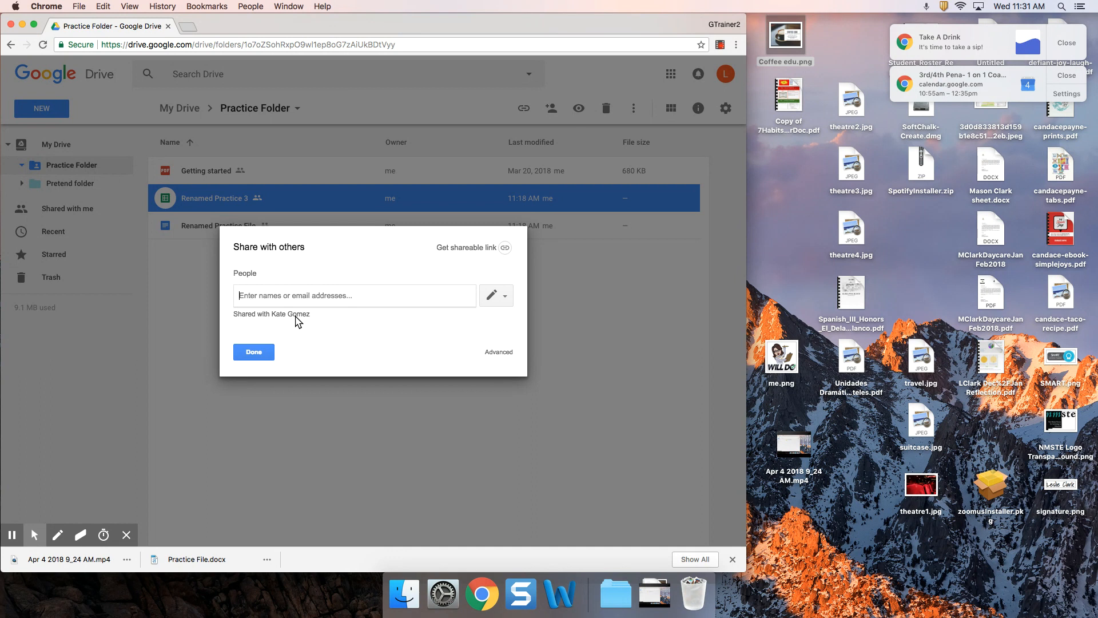
In advanced settings, set the collaborator to Can comment with access expiring after 7 days
left_click(499, 352)
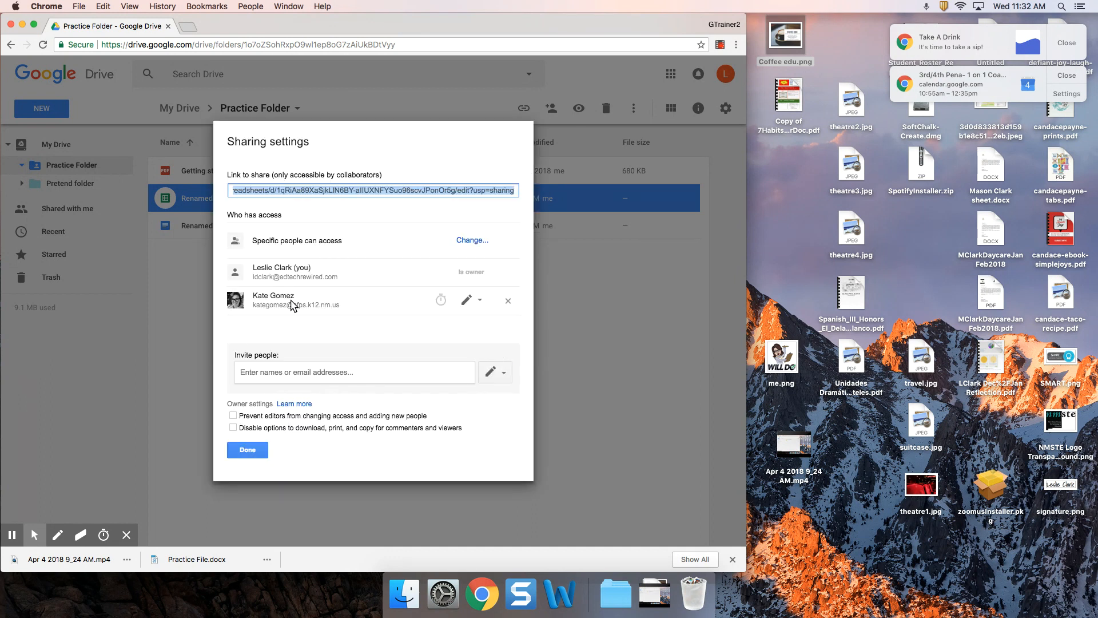
left_click(481, 302)
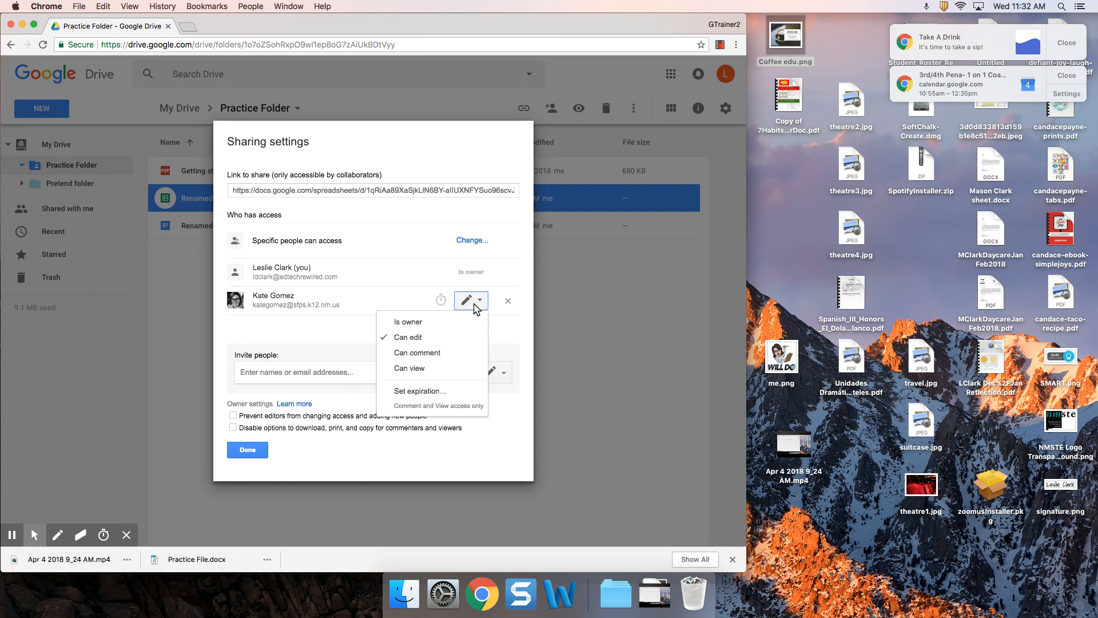
left_click(418, 355)
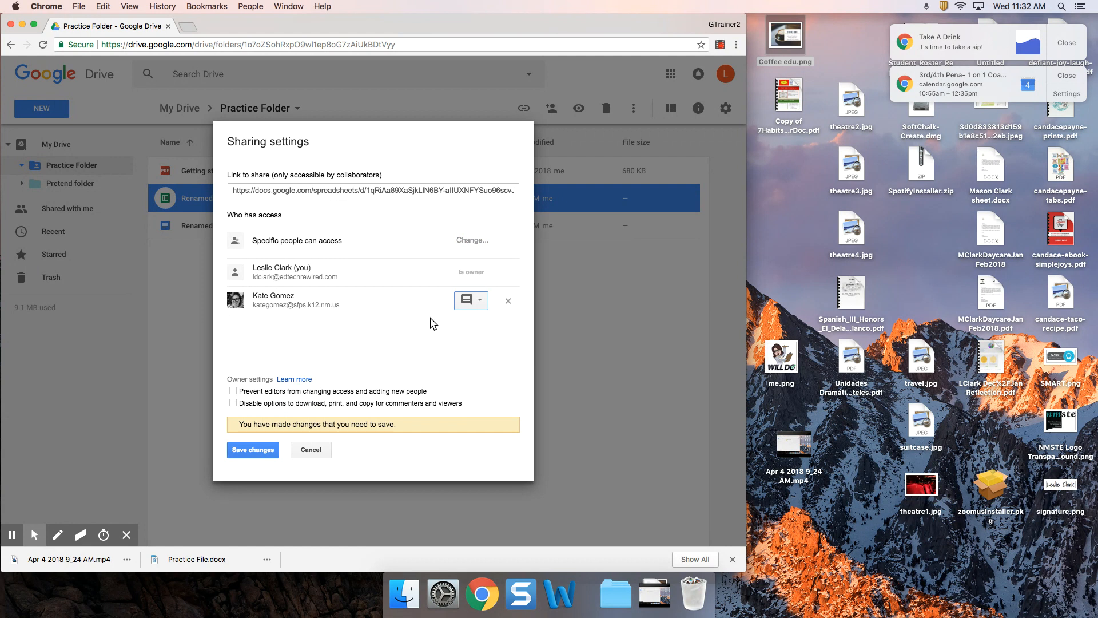
left_click(442, 301)
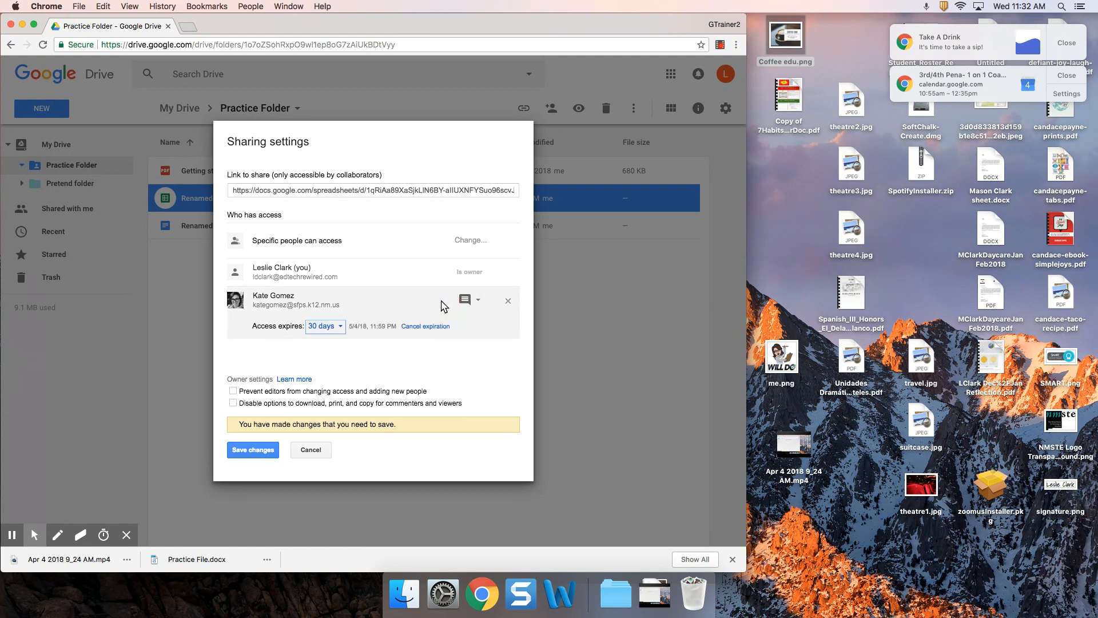
left_click(337, 326)
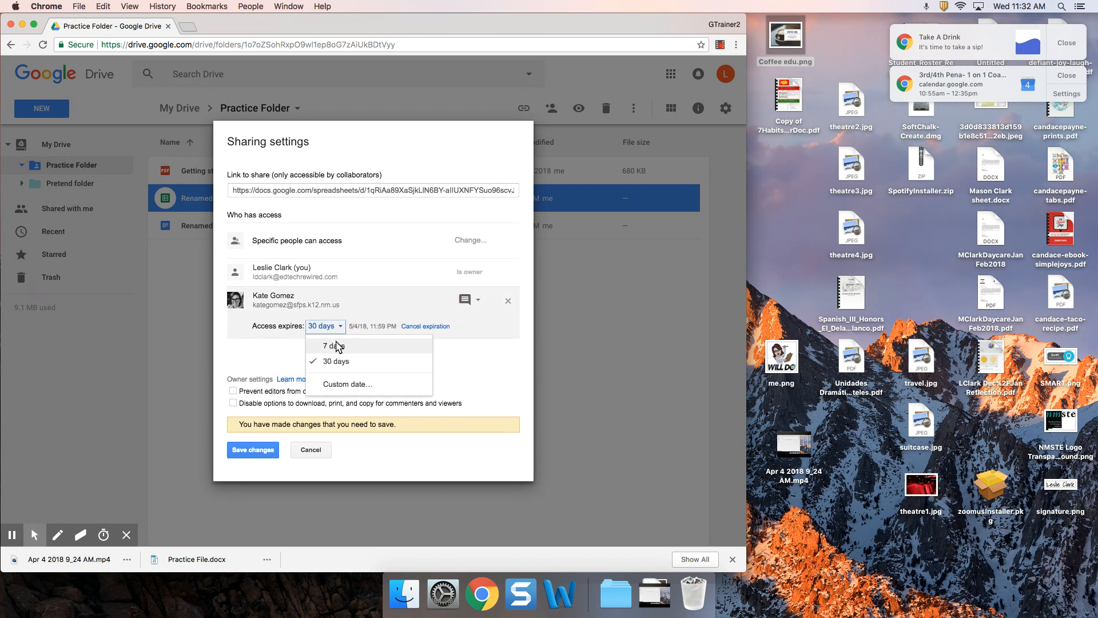
left_click(336, 346)
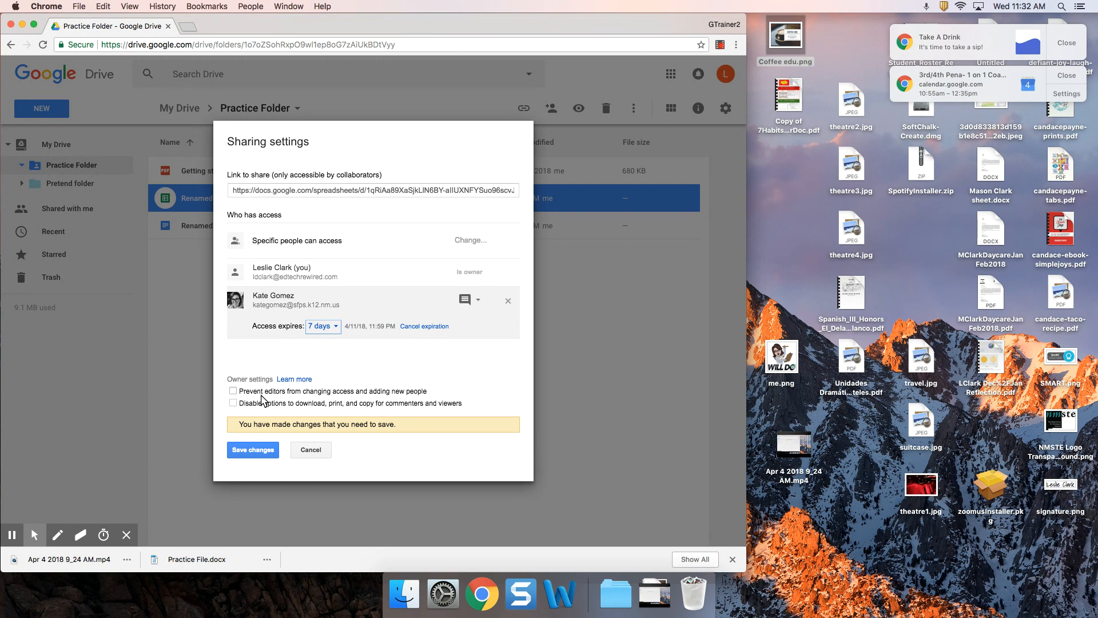
Block editor re-sharing and download/print/copy for Renamed Practice 3, then save the settings
left_click(234, 392)
left_click(233, 403)
left_click(255, 452)
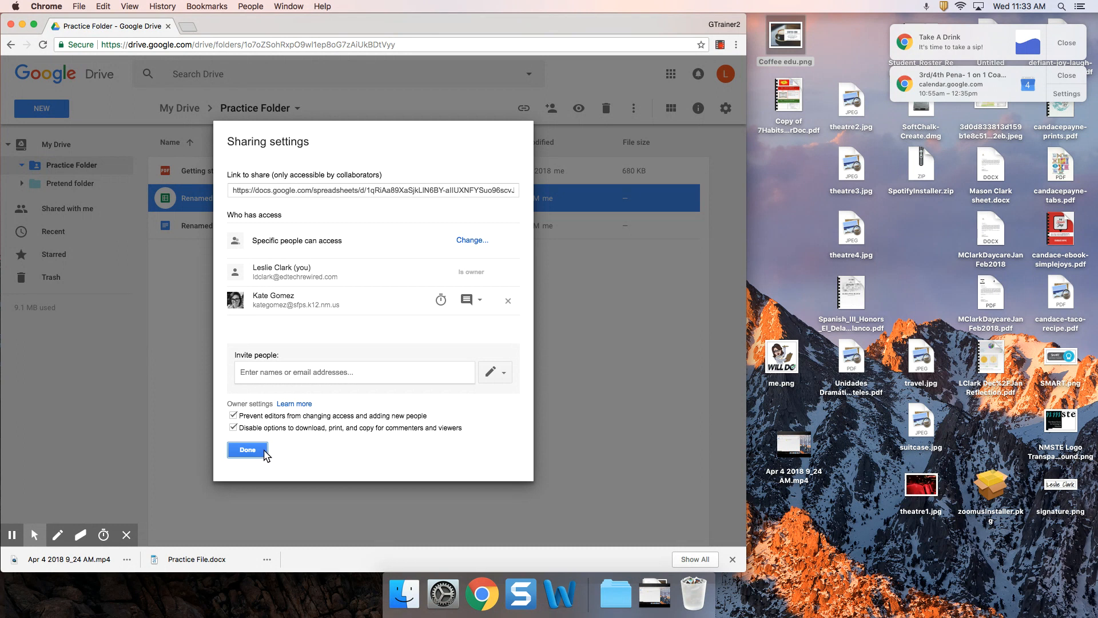
left_click(255, 452)
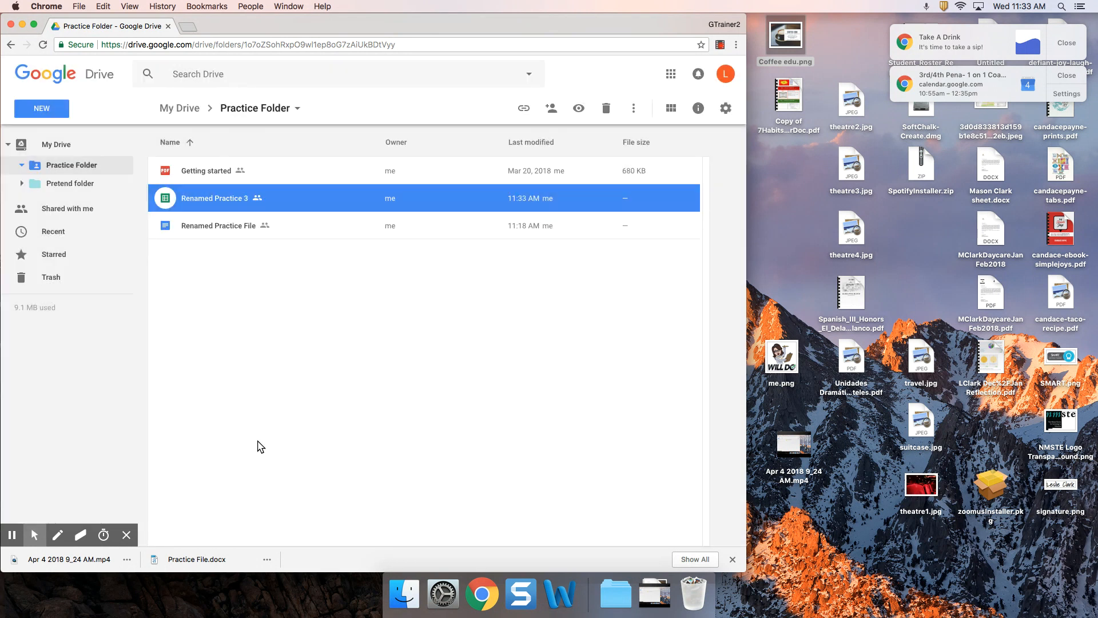
Select Renamed Practice File and bring up its context menu
left_click(227, 230)
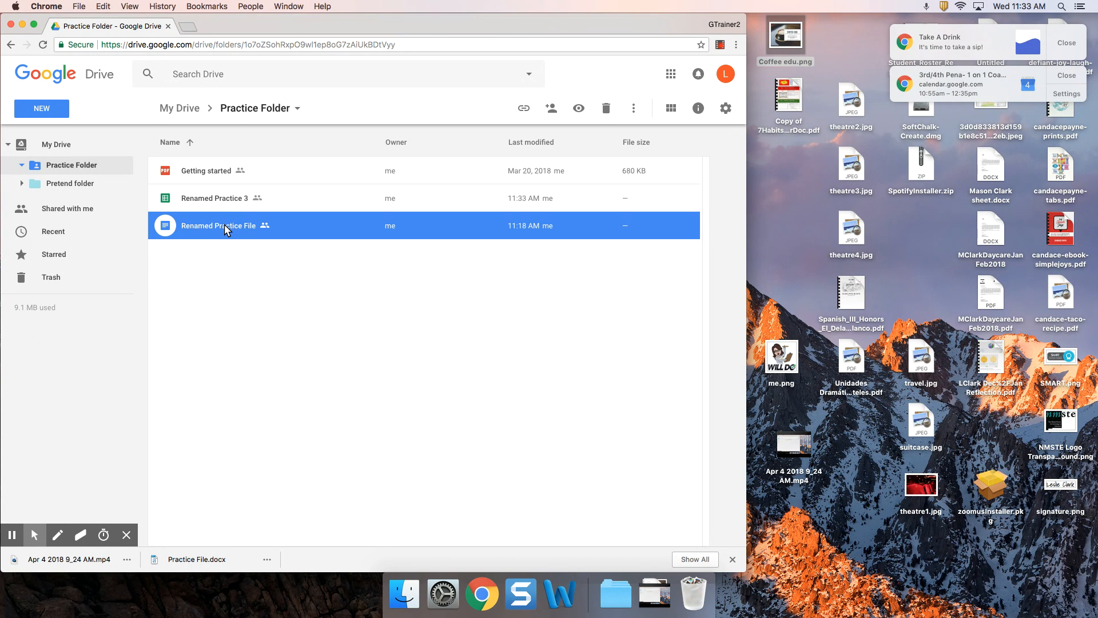
left_click(240, 199)
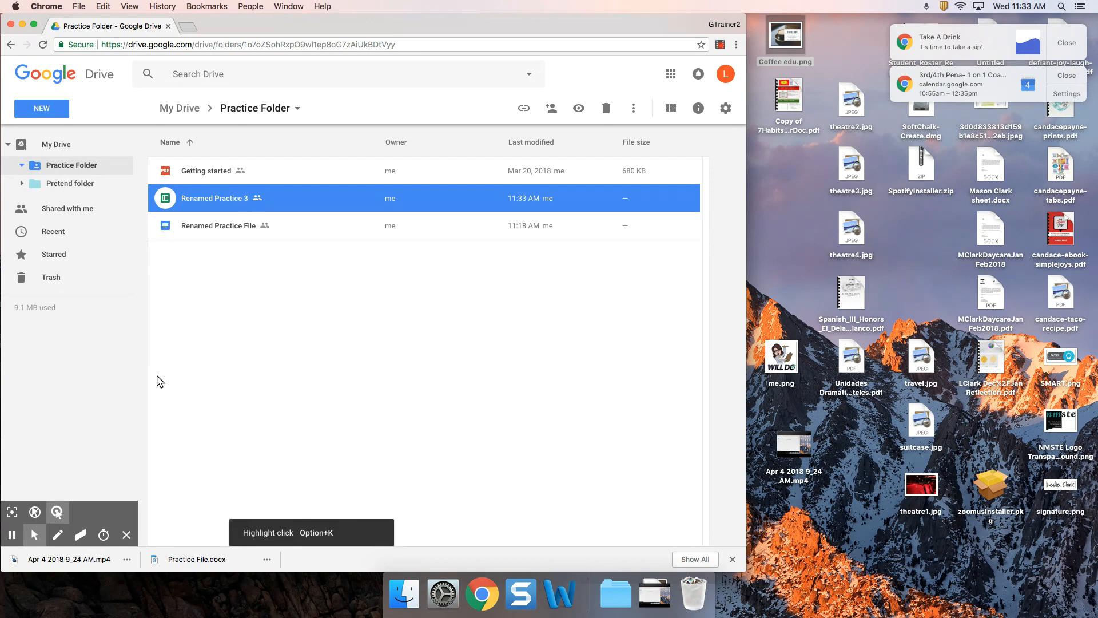
left_click(203, 226)
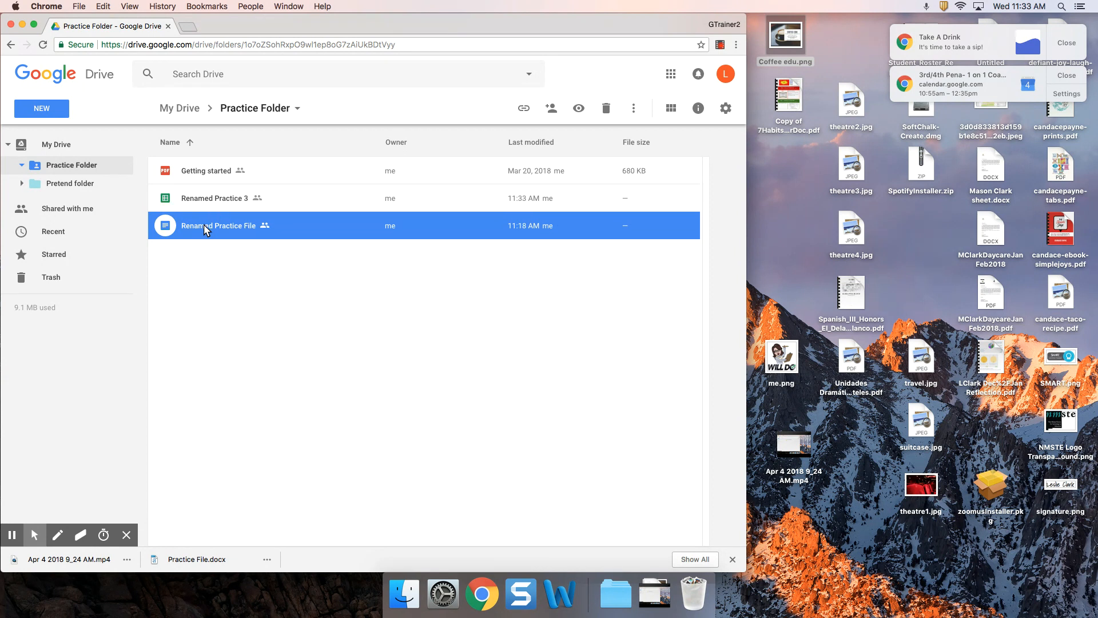
right_click(204, 225)
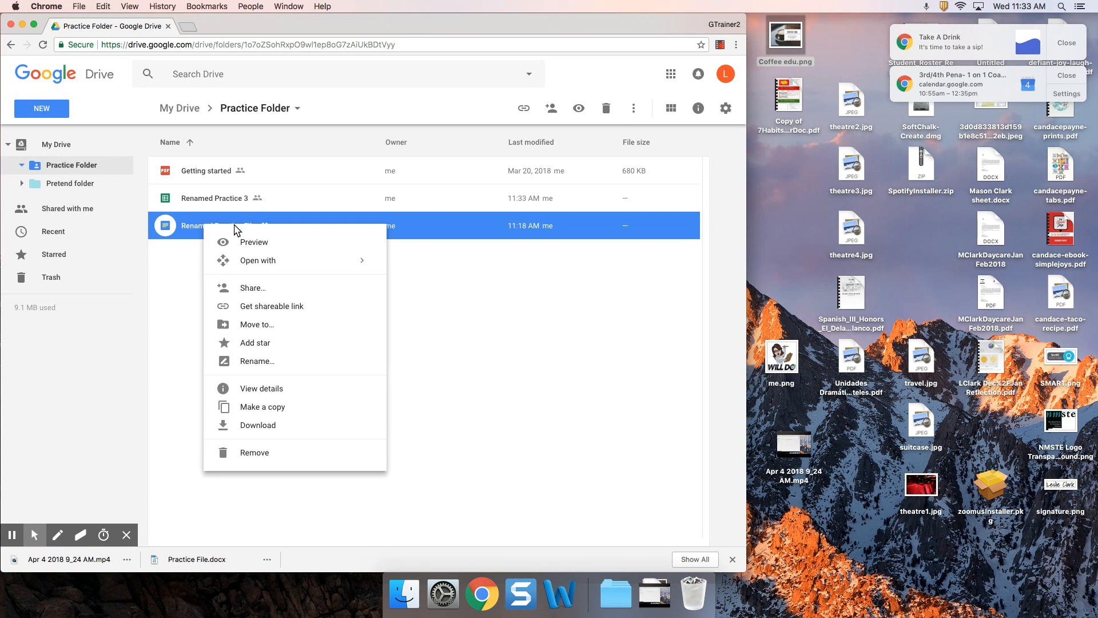
Remove the collaborator from Renamed Practice File in advanced sharing settings and save
left_click(248, 287)
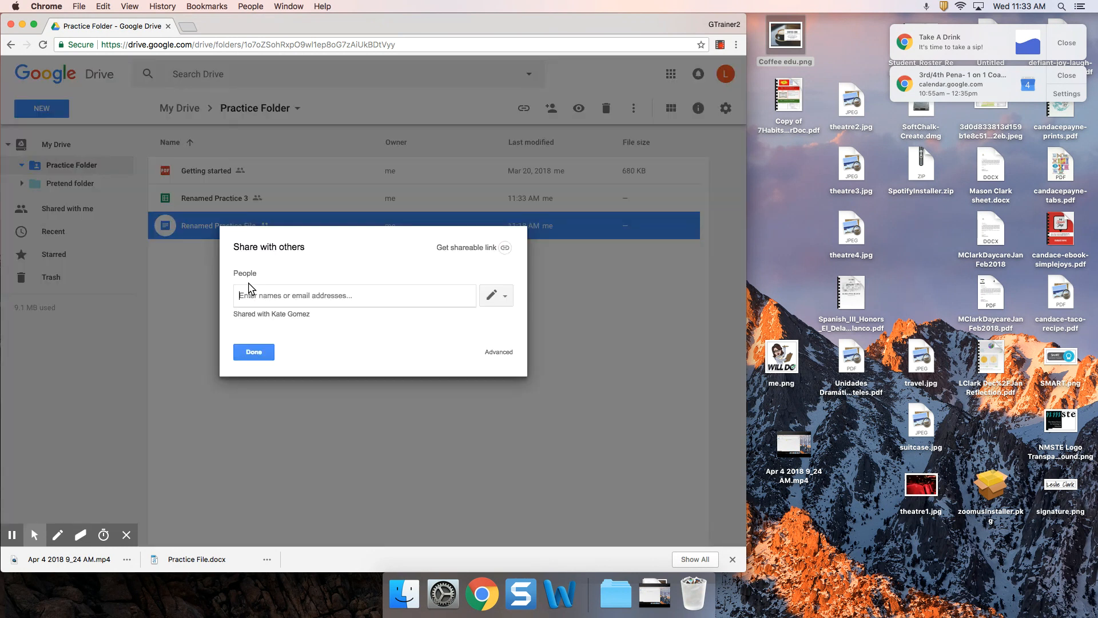
left_click(498, 351)
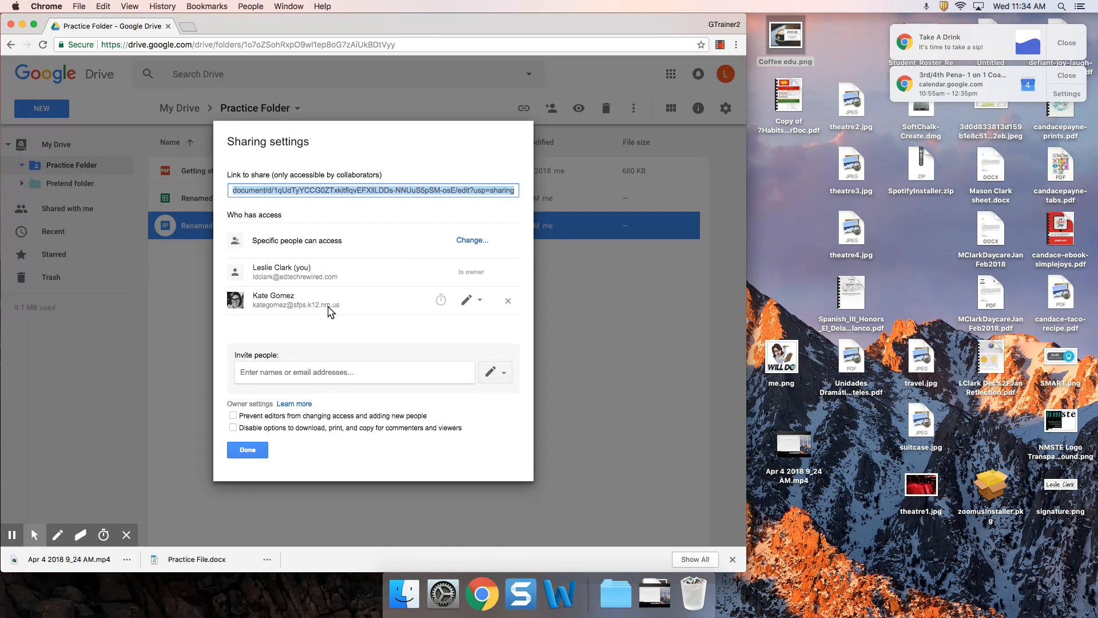
left_click(508, 301)
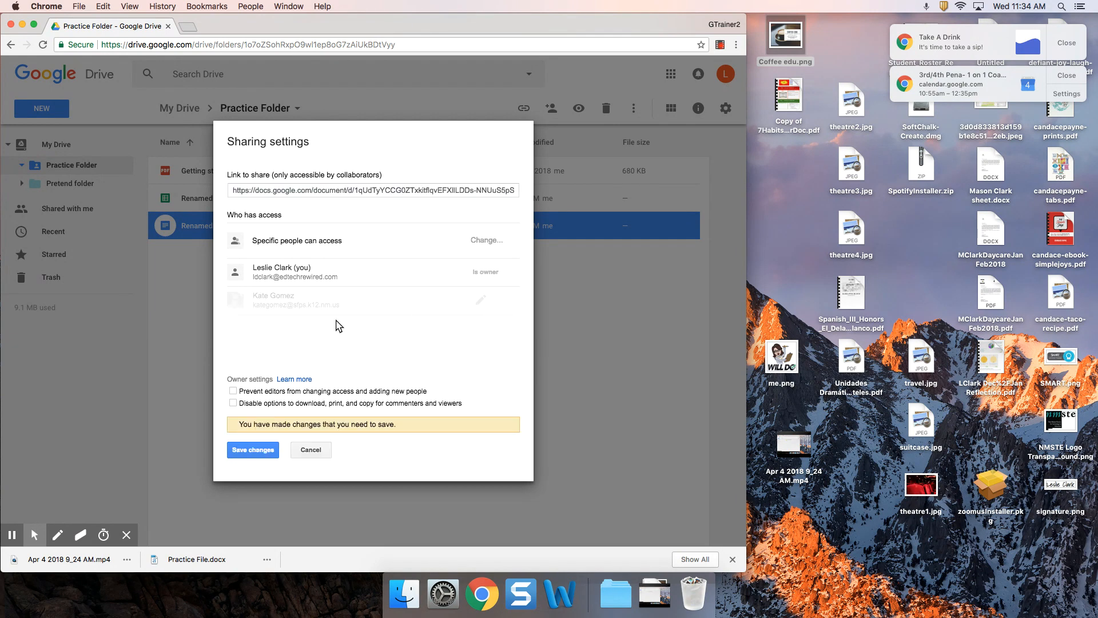
left_click(235, 455)
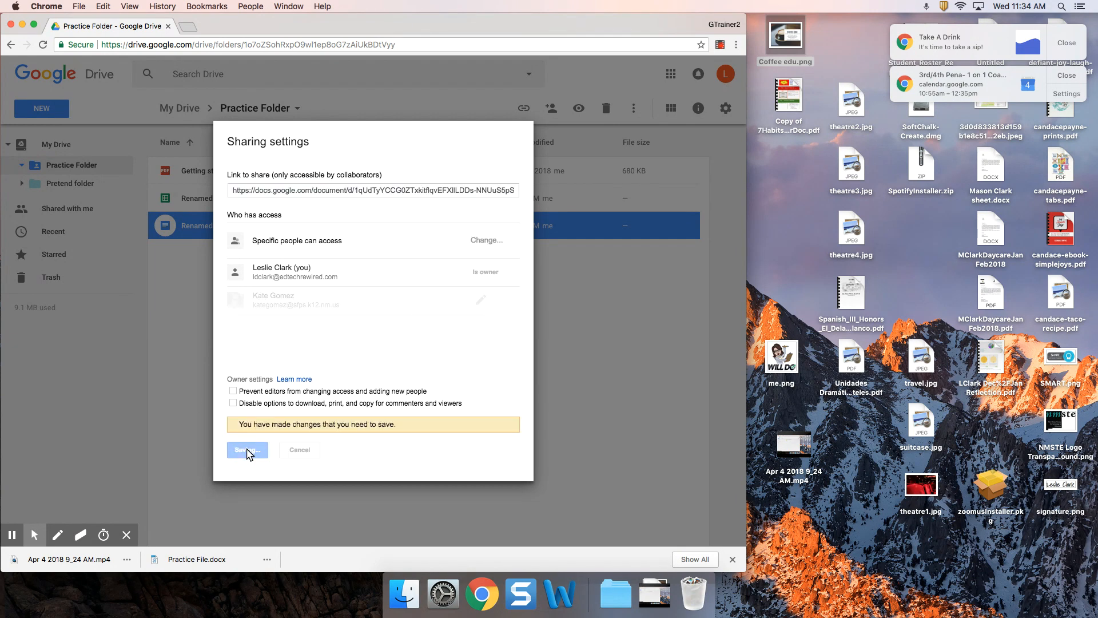
left_click(248, 451)
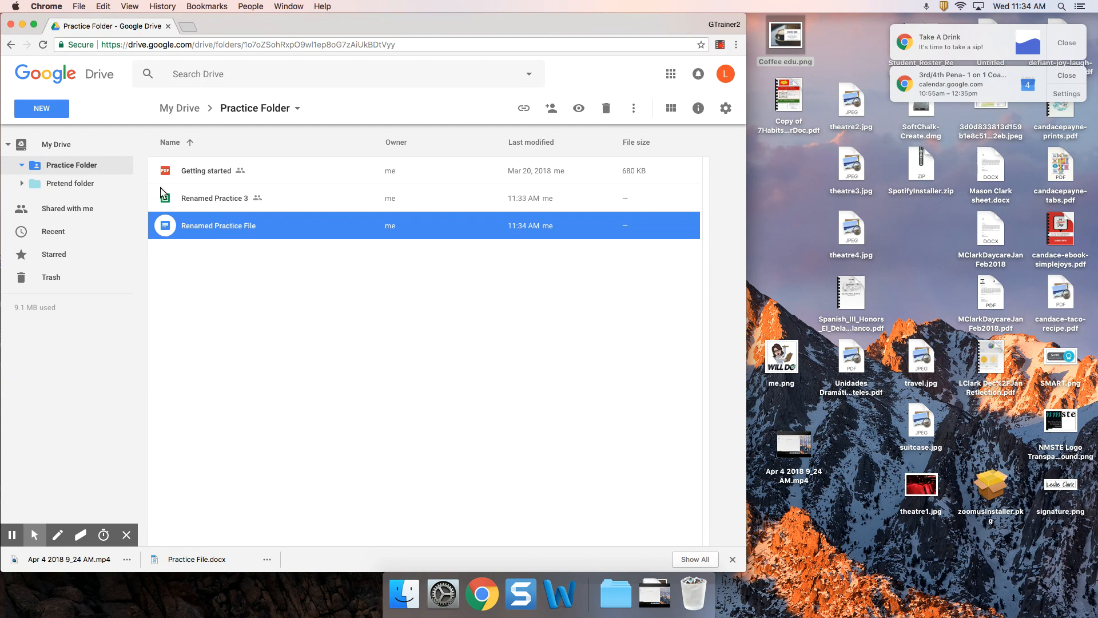
left_click(190, 109)
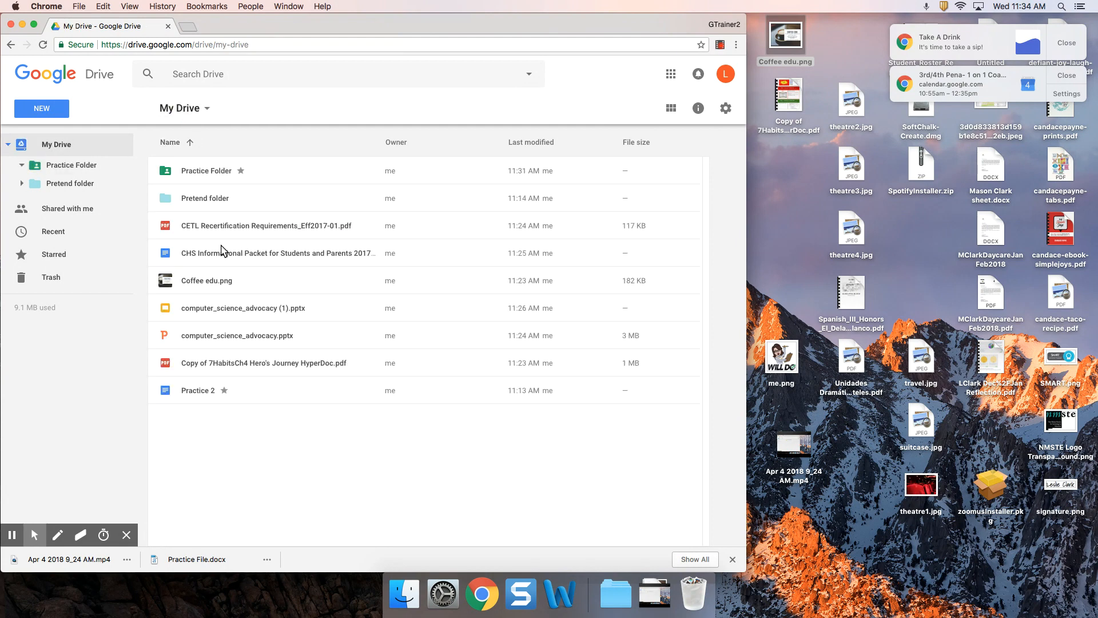
double_click(220, 174)
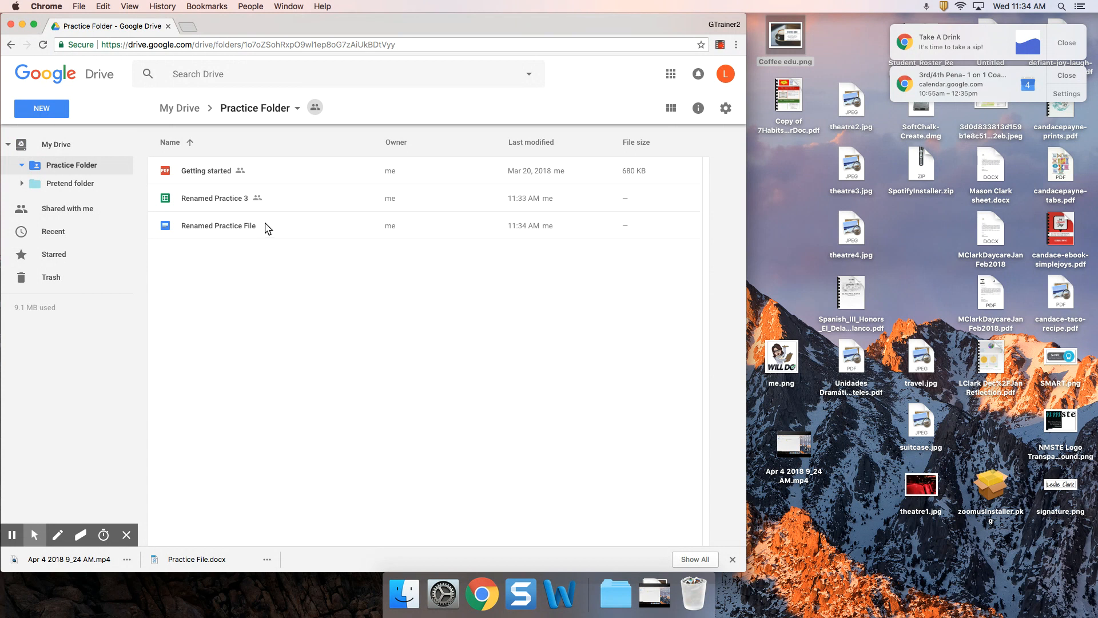
left_click(234, 229)
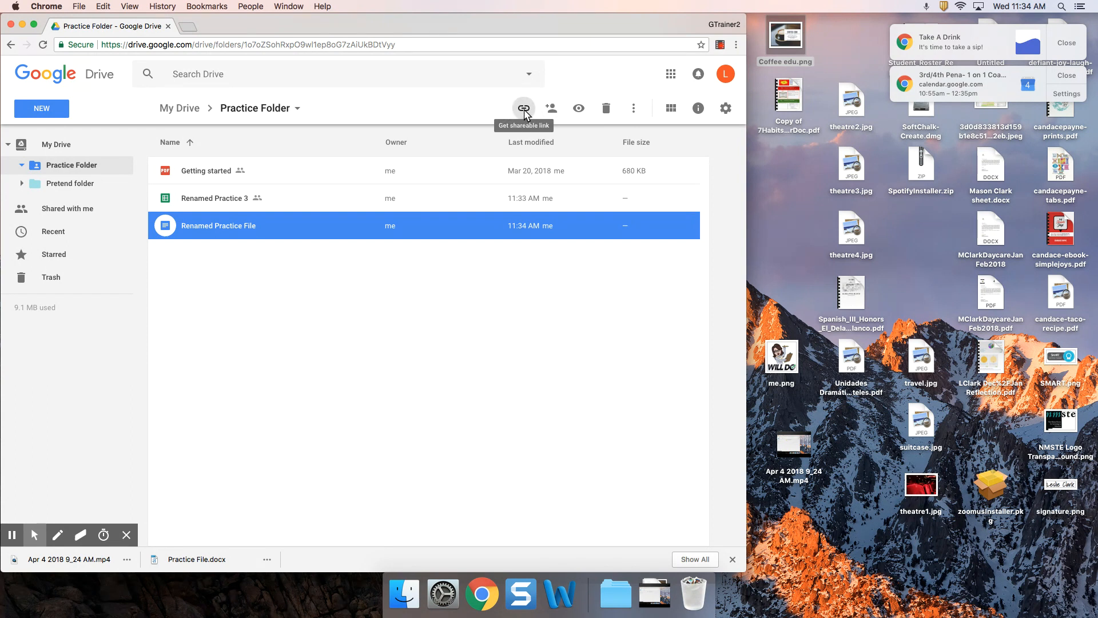
Turn on the shareable link for Renamed Practice File, then open Sharing settings
right_click(310, 230)
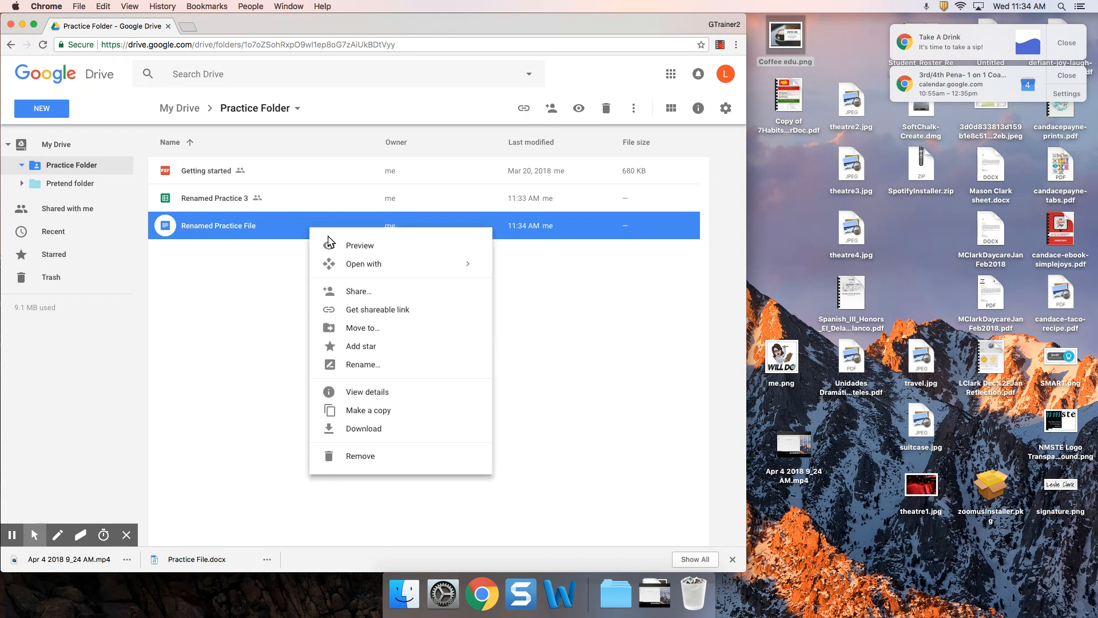
left_click(361, 310)
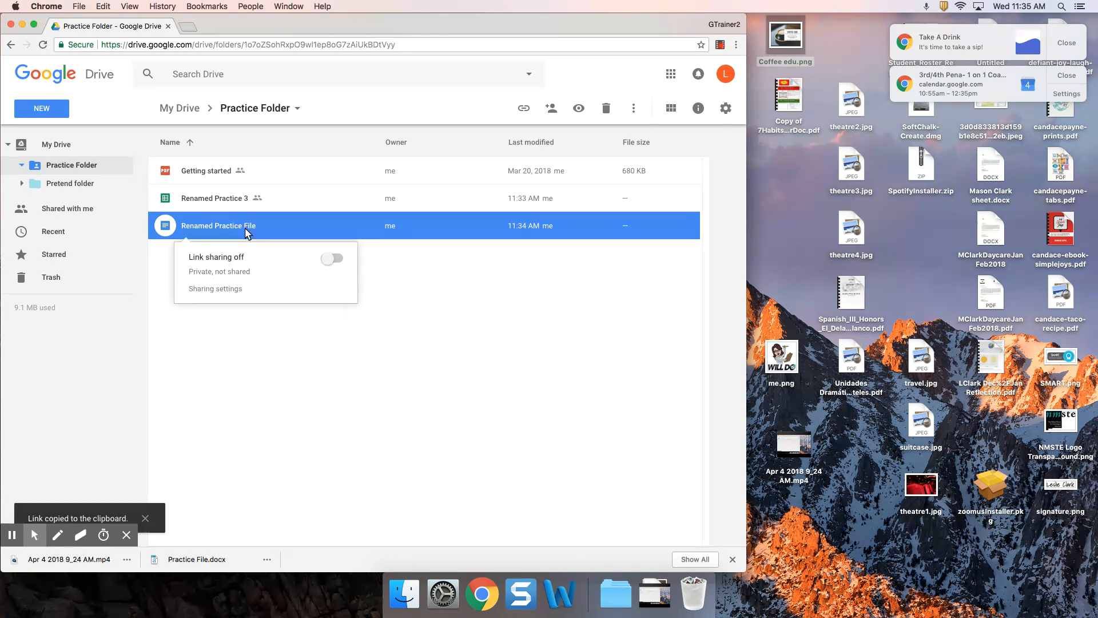
left_click(330, 261)
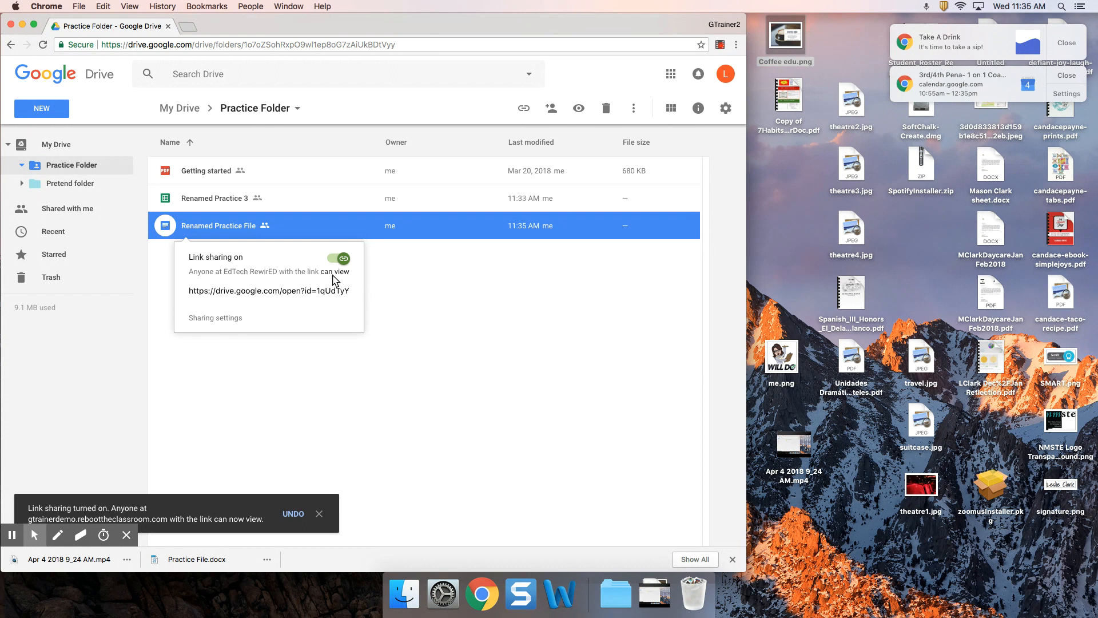
left_click(228, 318)
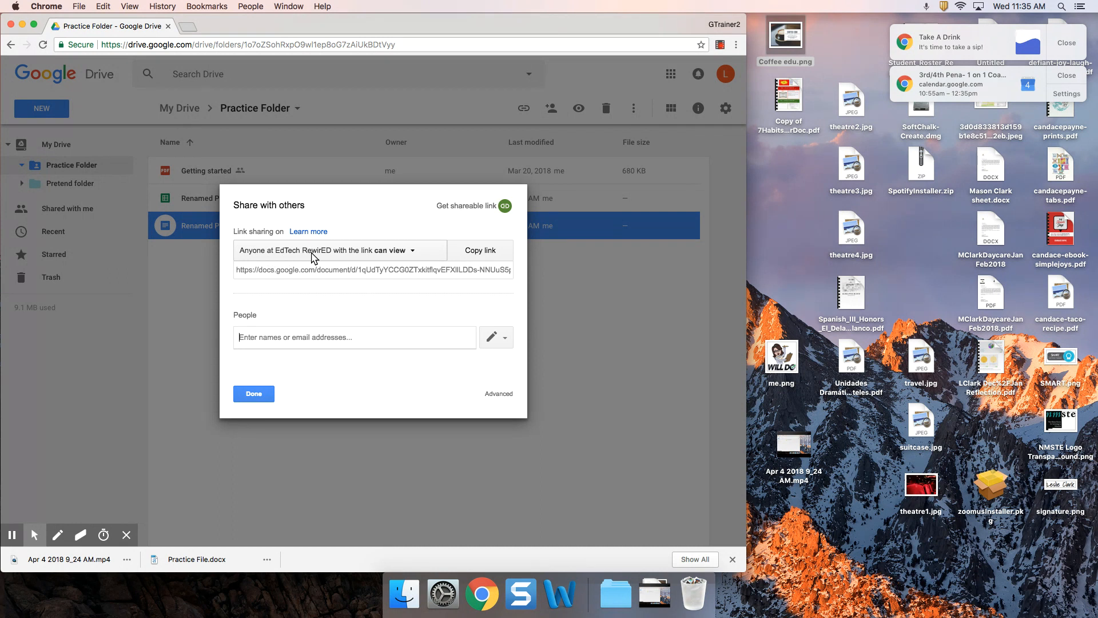
Expand the link-sharing dropdown and choose More... to see all link options
left_click(390, 272)
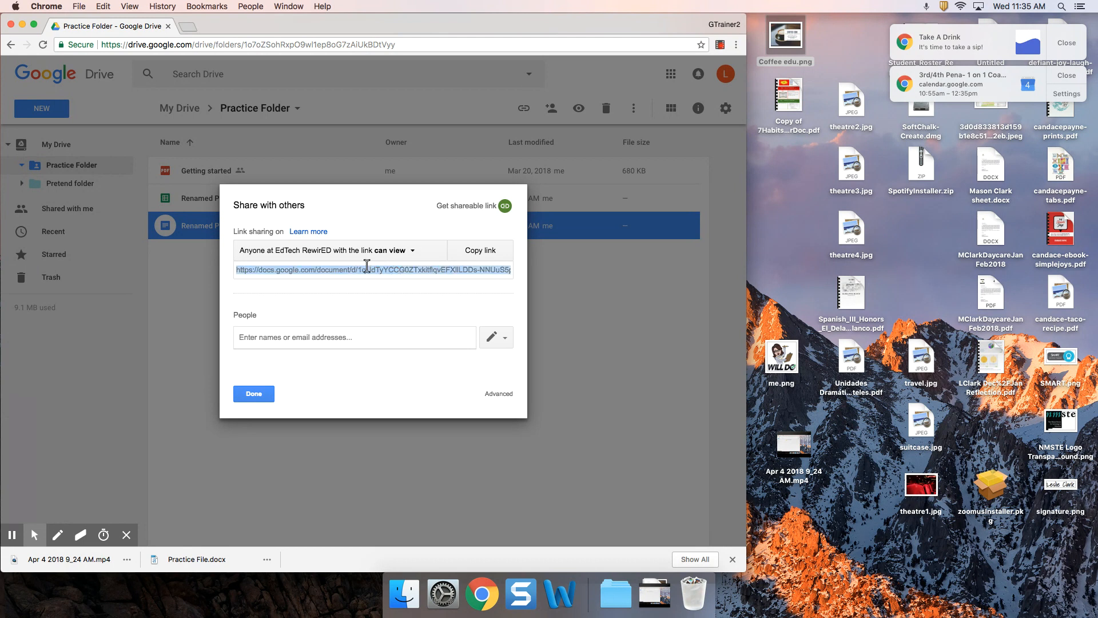
left_click(414, 252)
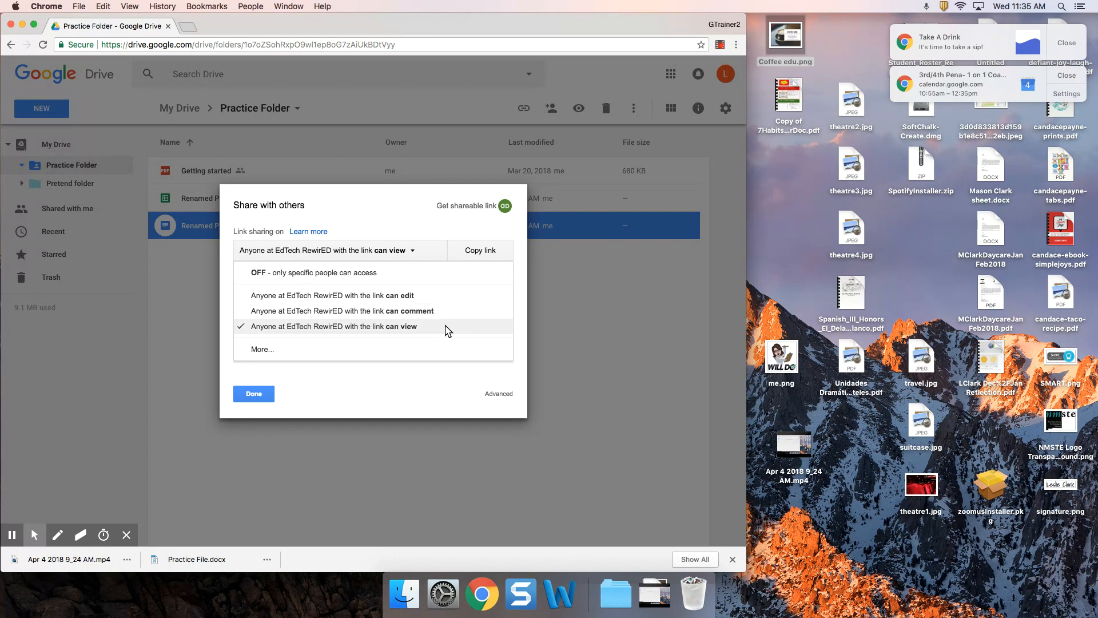
left_click(262, 350)
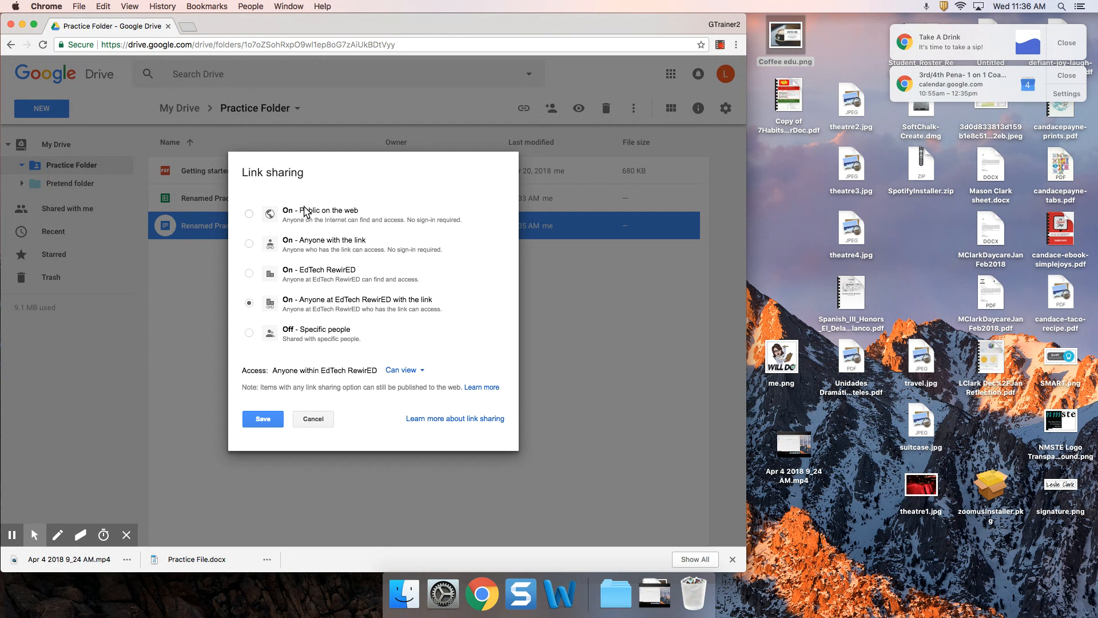
Set link sharing to 'On - Anyone with the link' with Can view access and save
left_click(249, 243)
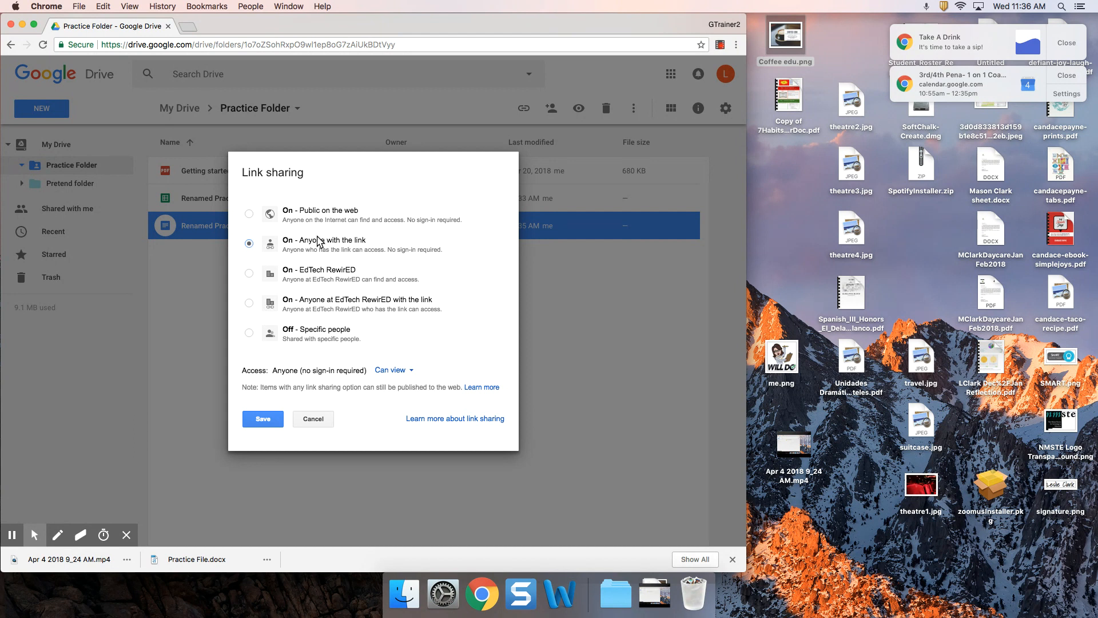
left_click(248, 213)
left_click(249, 244)
left_click(412, 372)
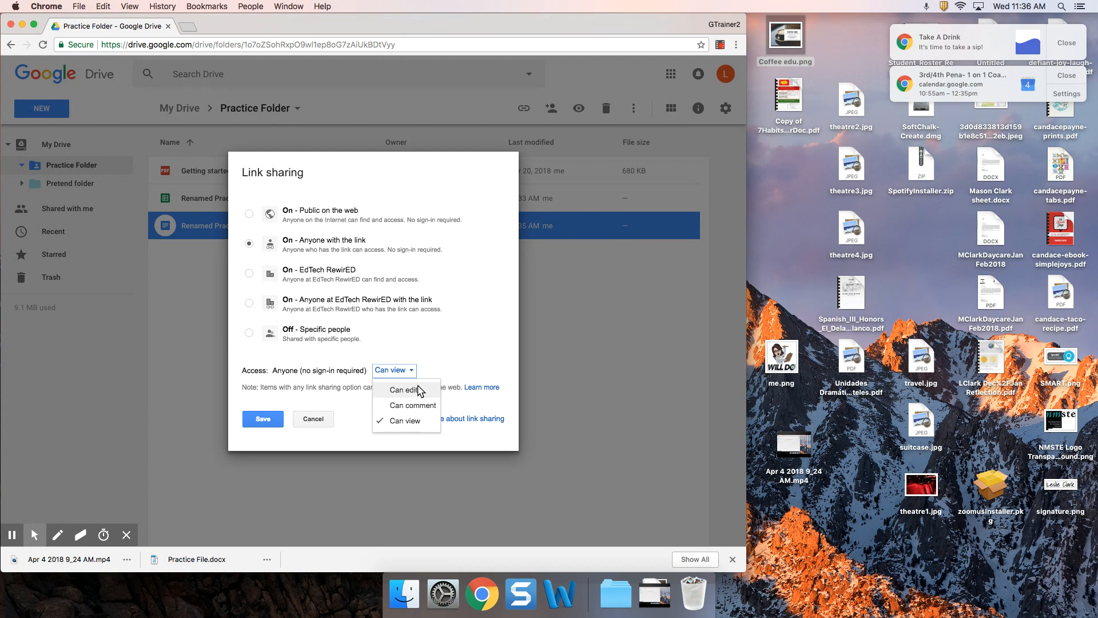
left_click(404, 349)
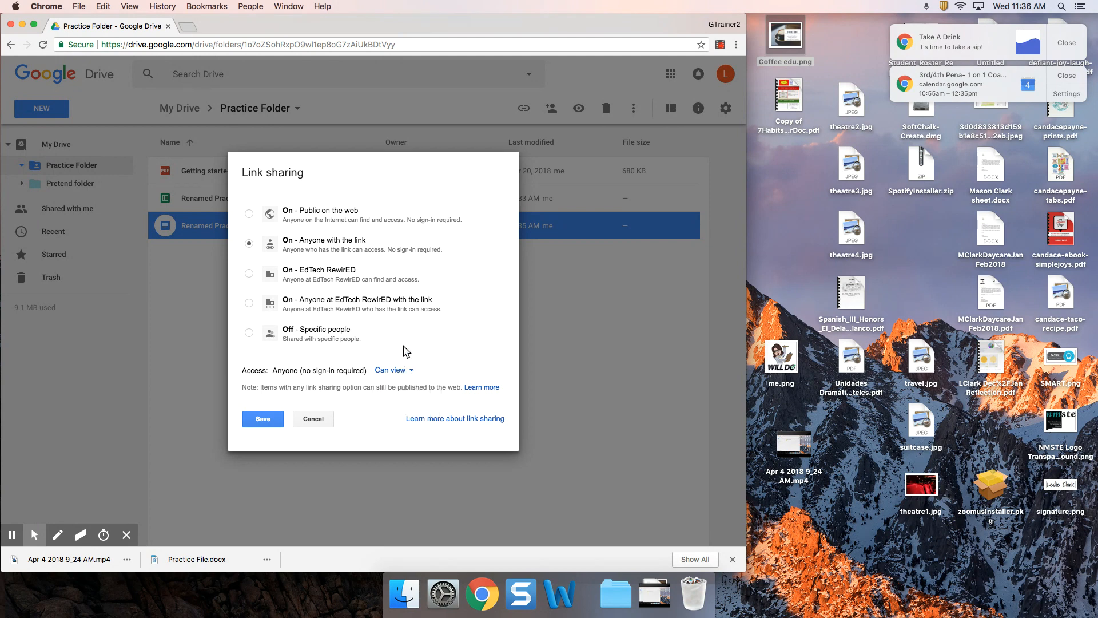
left_click(262, 419)
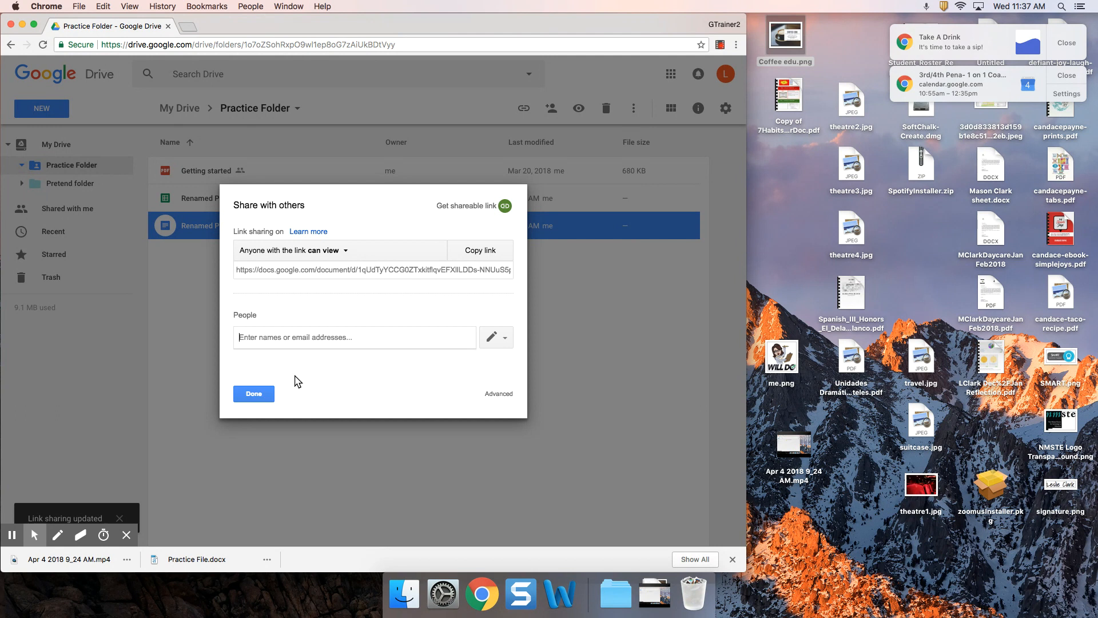
Close the sharing window, then switch off the shareable link for Renamed Practice File via its right-click menu
left_click(259, 397)
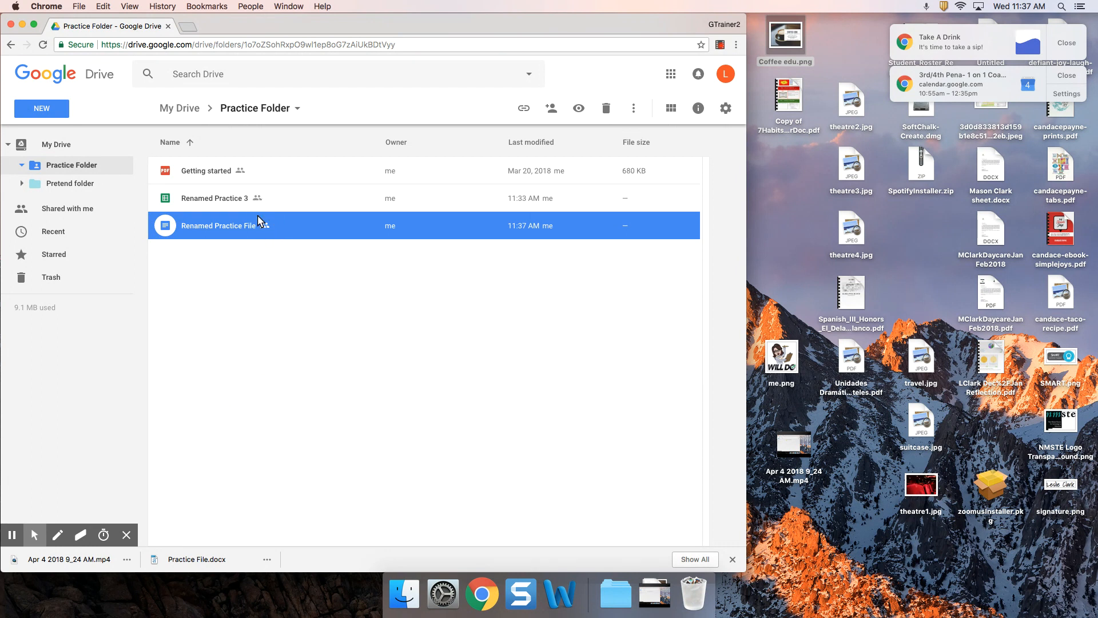
right_click(273, 224)
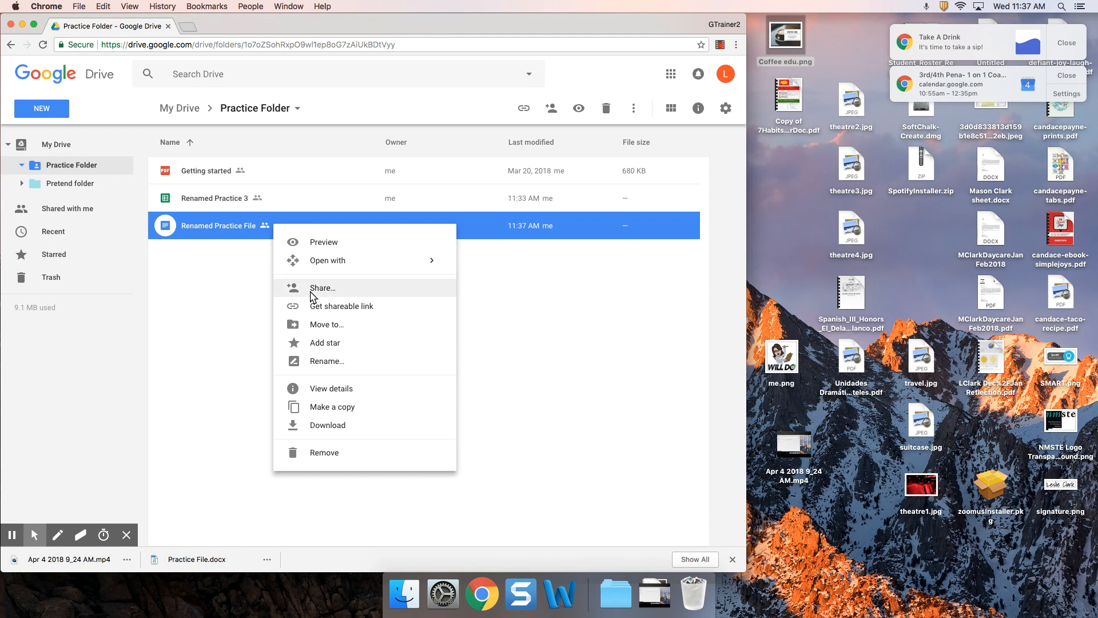
left_click(316, 307)
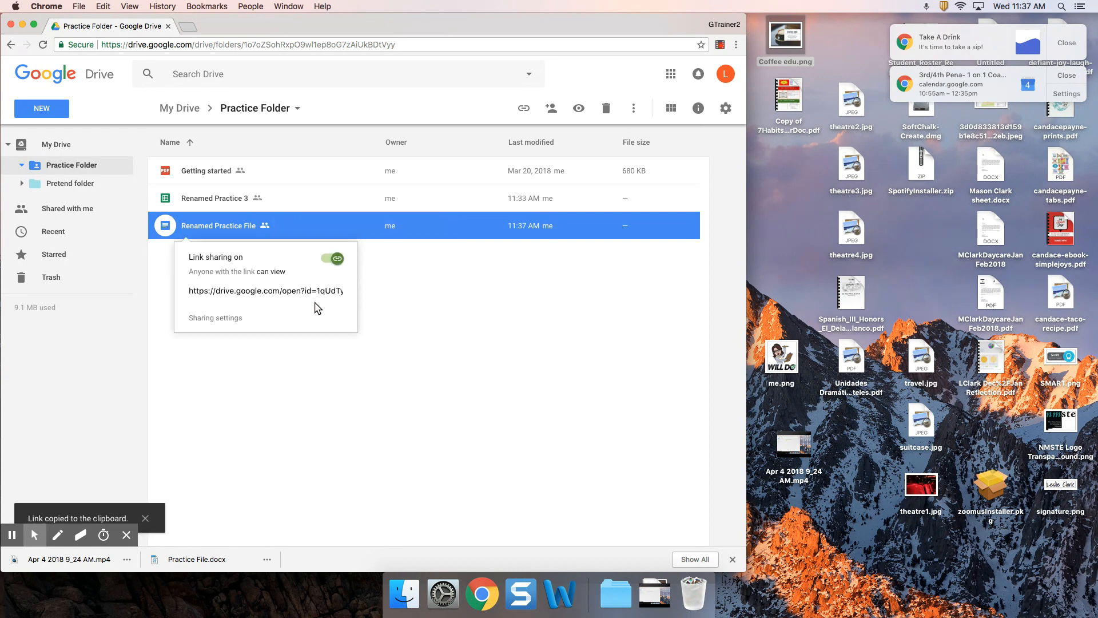
left_click(335, 260)
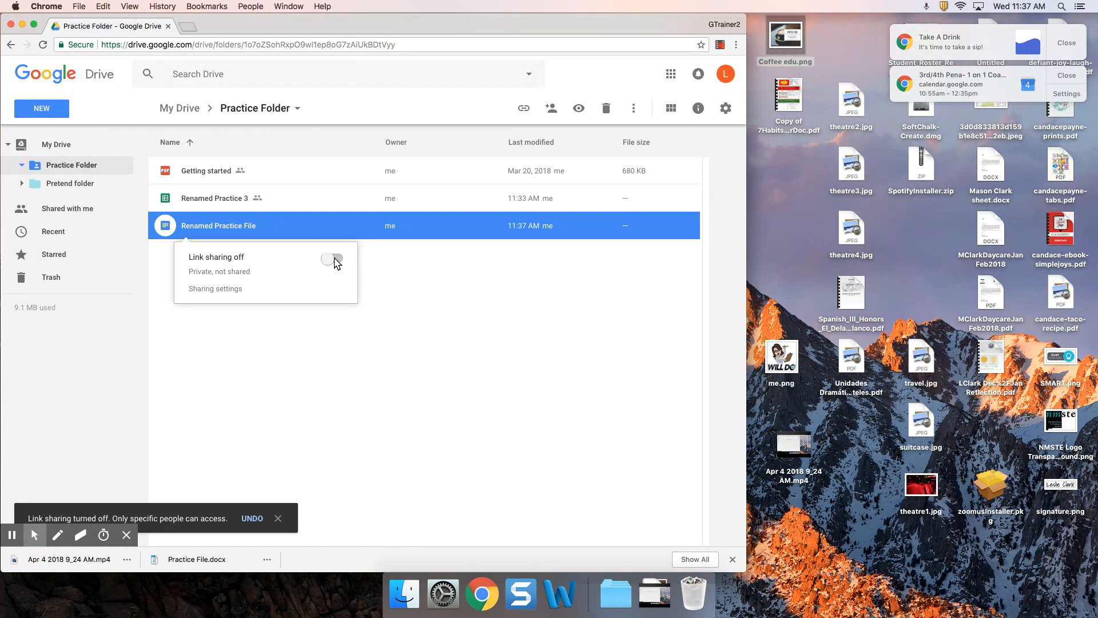
left_click(340, 226)
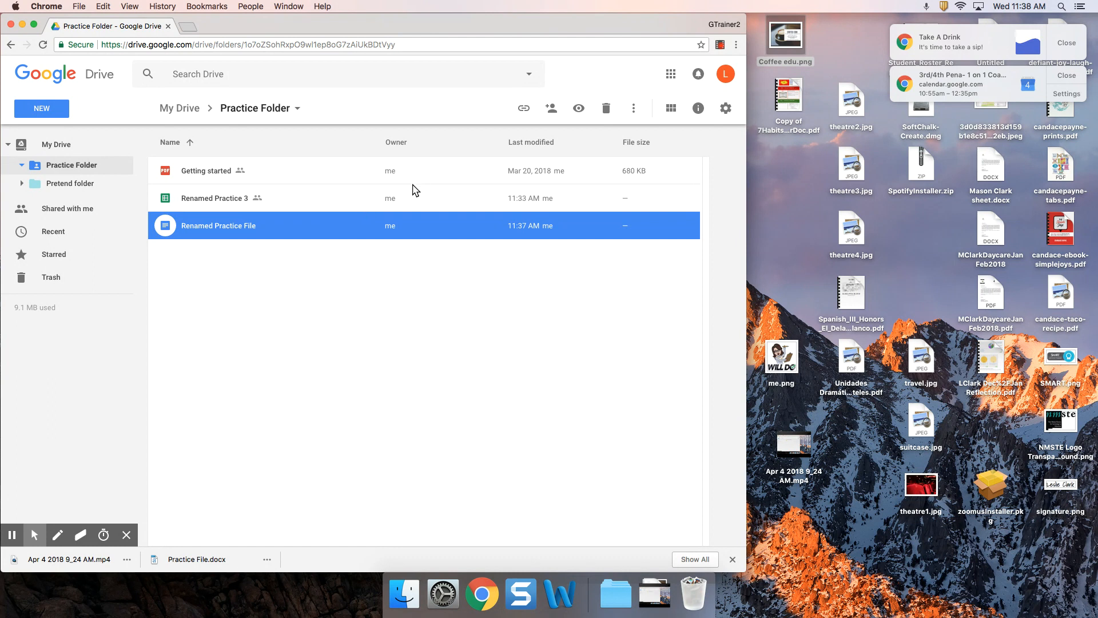
left_click(721, 46)
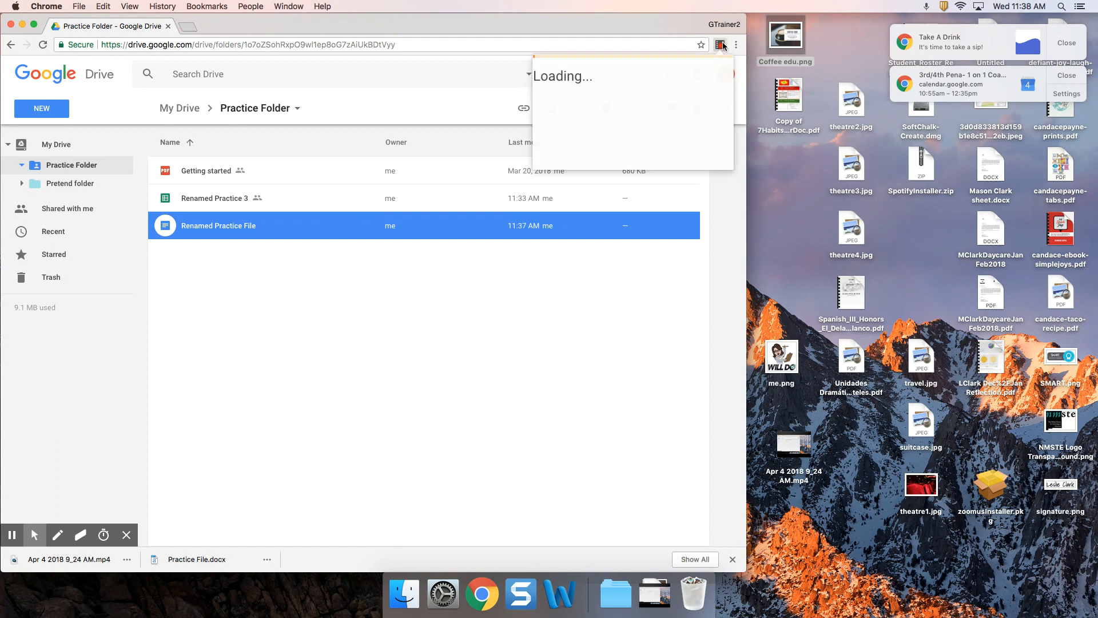